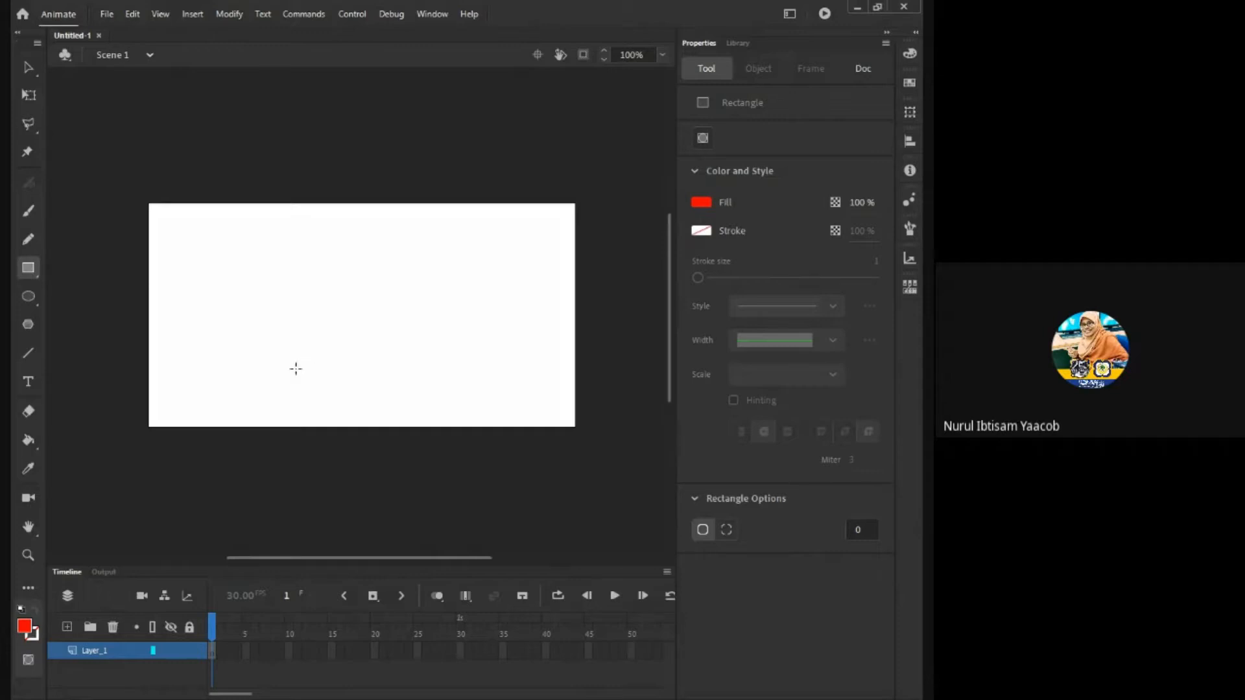
- Draw a rectangle about 189 by 55 px near the stage's lower centre and fill it with the red-to-black radial gradient swatch
{"action": "mouse_move", "coordinate": [295, 367]}
{"action": "left_mouse_down"}
{"action": "mouse_move", "coordinate": [305, 389]}
{"action": "mouse_move", "coordinate": [431, 407]}
{"action": "left_mouse_up"}
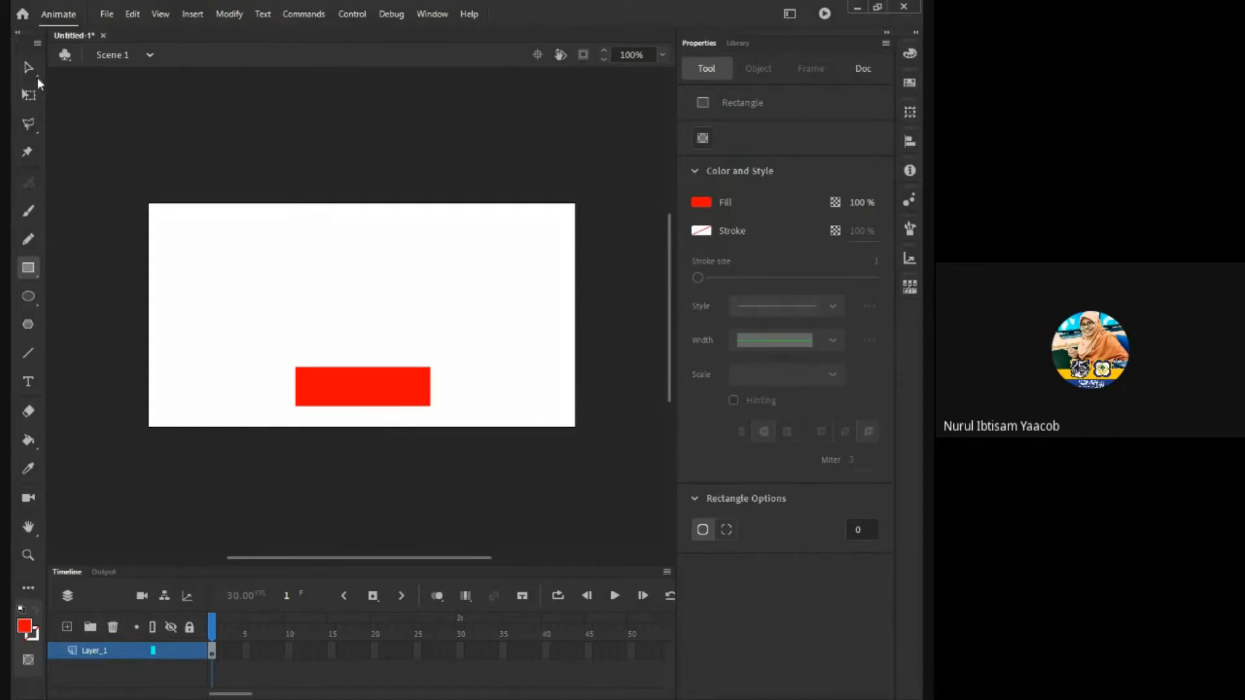
{"action": "left_click", "coordinate": [31, 66]}
{"action": "left_click", "coordinate": [400, 398]}
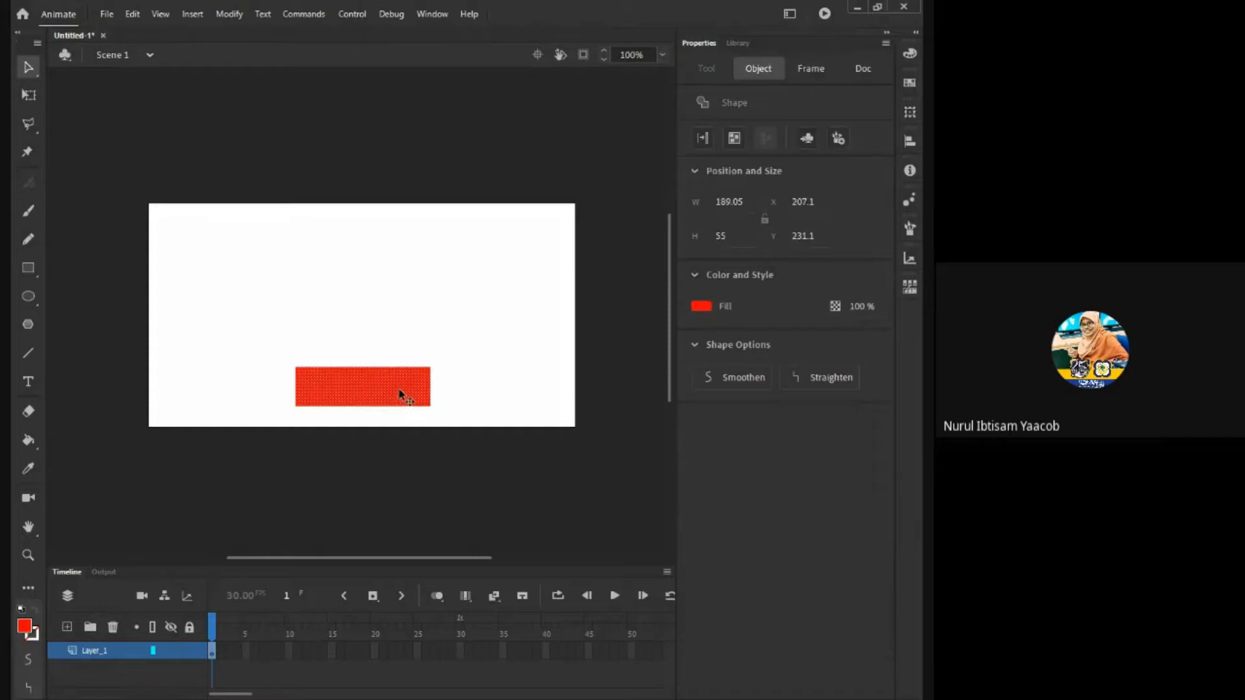
{"action": "left_click", "coordinate": [910, 82]}
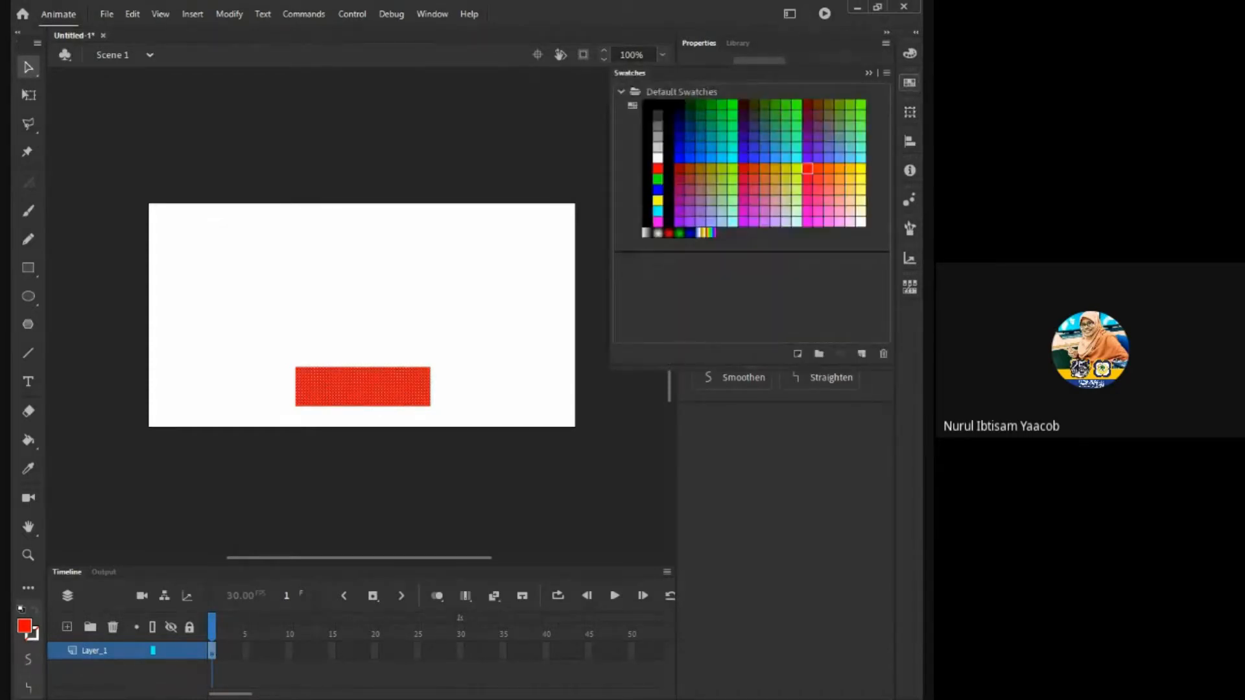
{"action": "left_click", "coordinate": [669, 233]}
{"action": "left_click", "coordinate": [448, 310]}
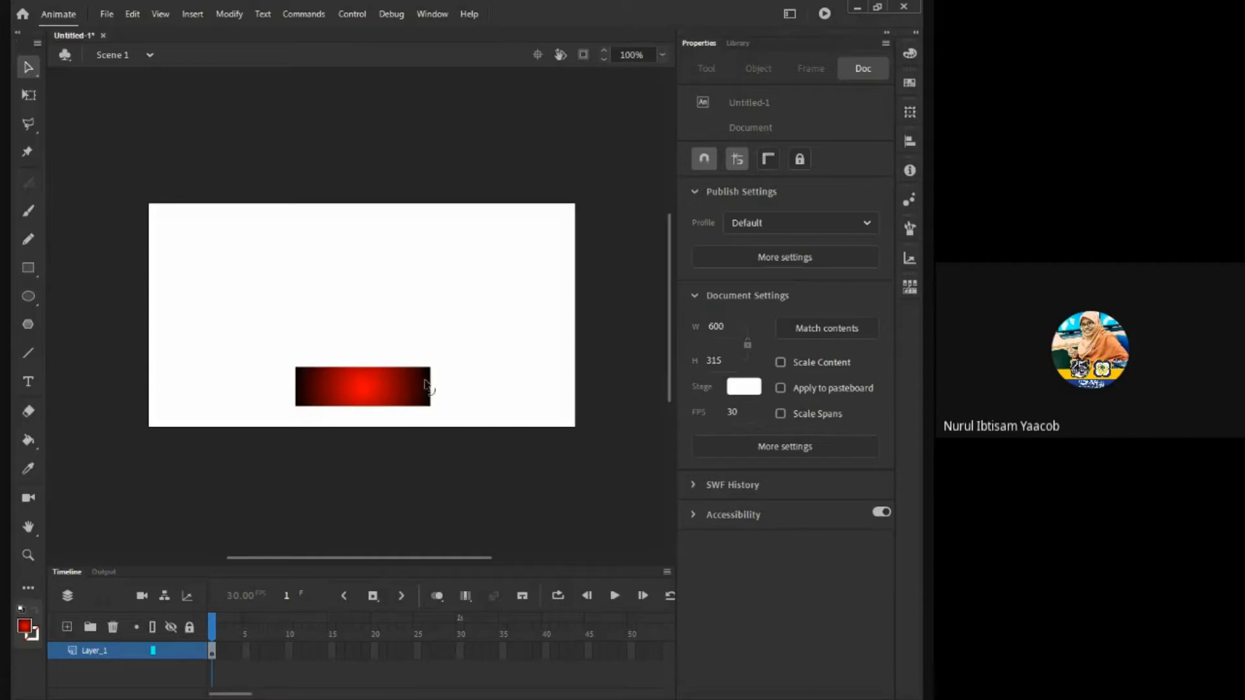
- Curve both short sides of the gradient rectangle inward to form a banner shape
{"action": "left_click_drag", "start_coordinate": [428, 386], "coordinate": [412, 387]}
{"action": "left_click_drag", "start_coordinate": [297, 390], "coordinate": [320, 391]}
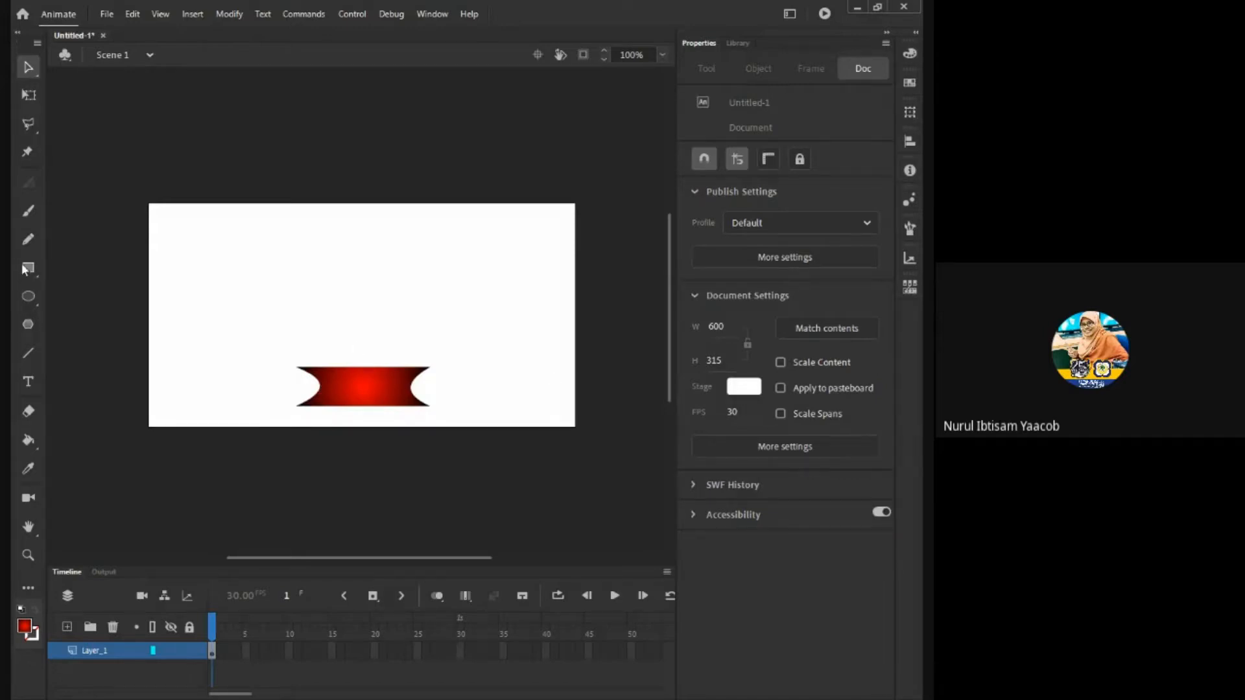
- Add the static text HOME on the banner and colour it white
{"action": "left_click", "coordinate": [29, 384]}
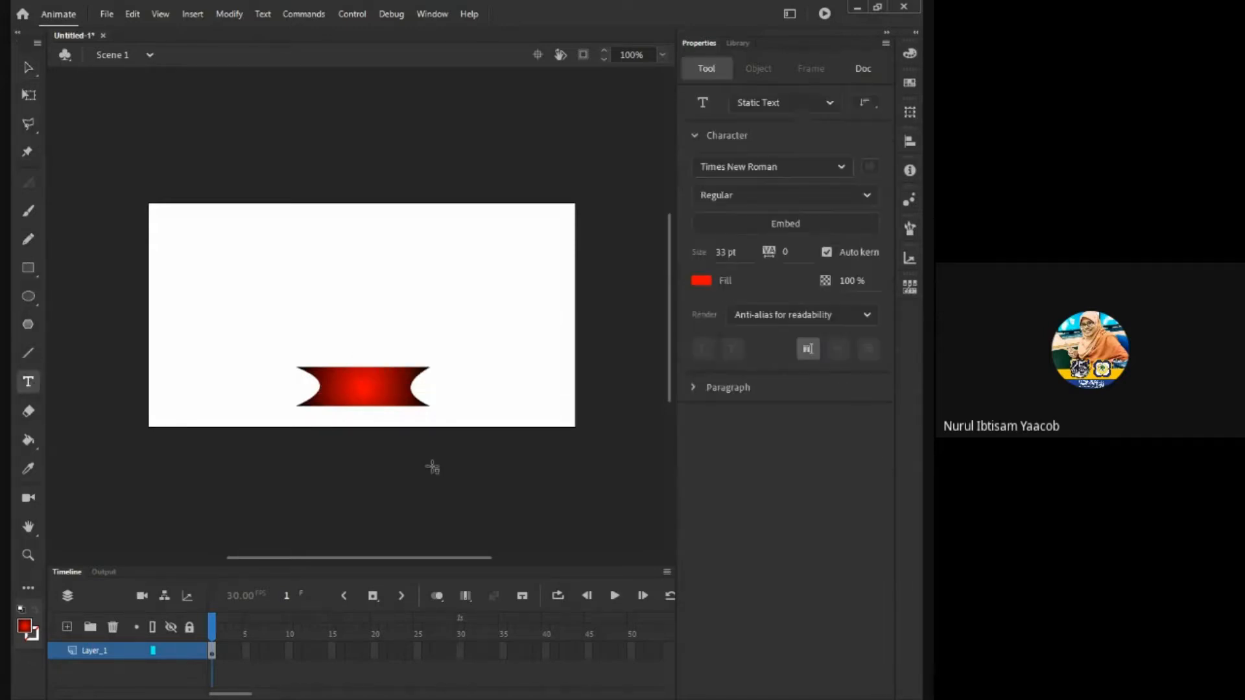
{"action": "left_click", "coordinate": [336, 387]}
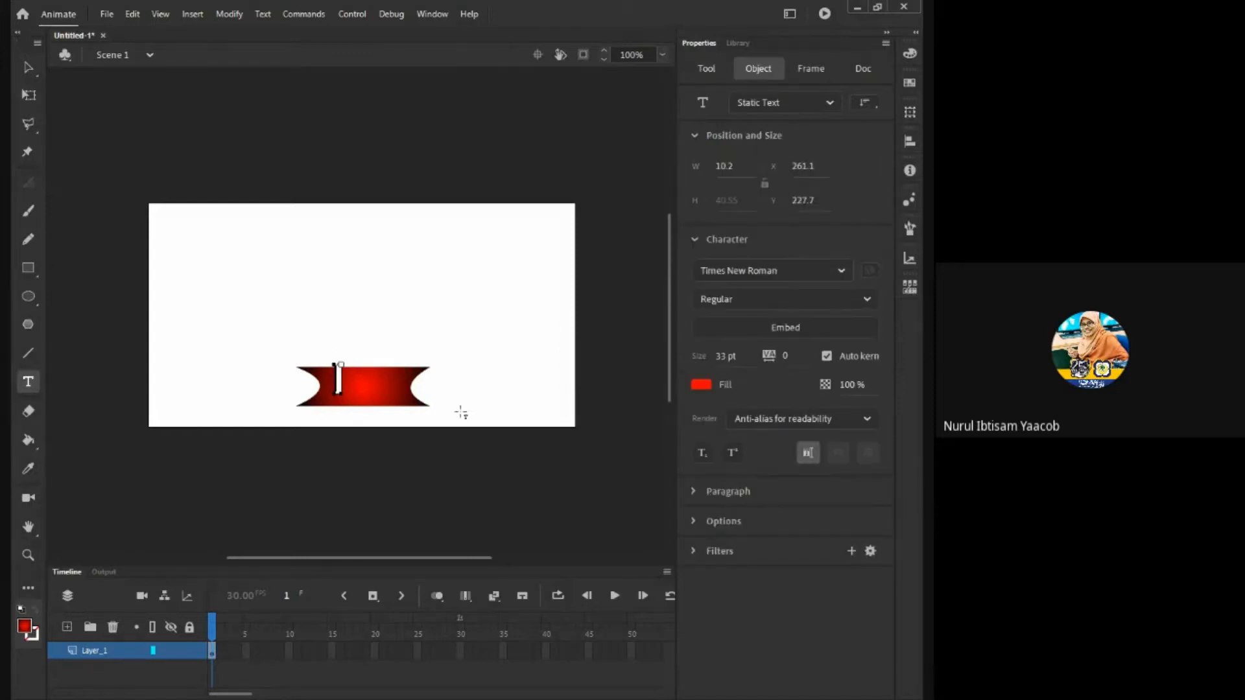
{"action": "type", "text": "HOME"}
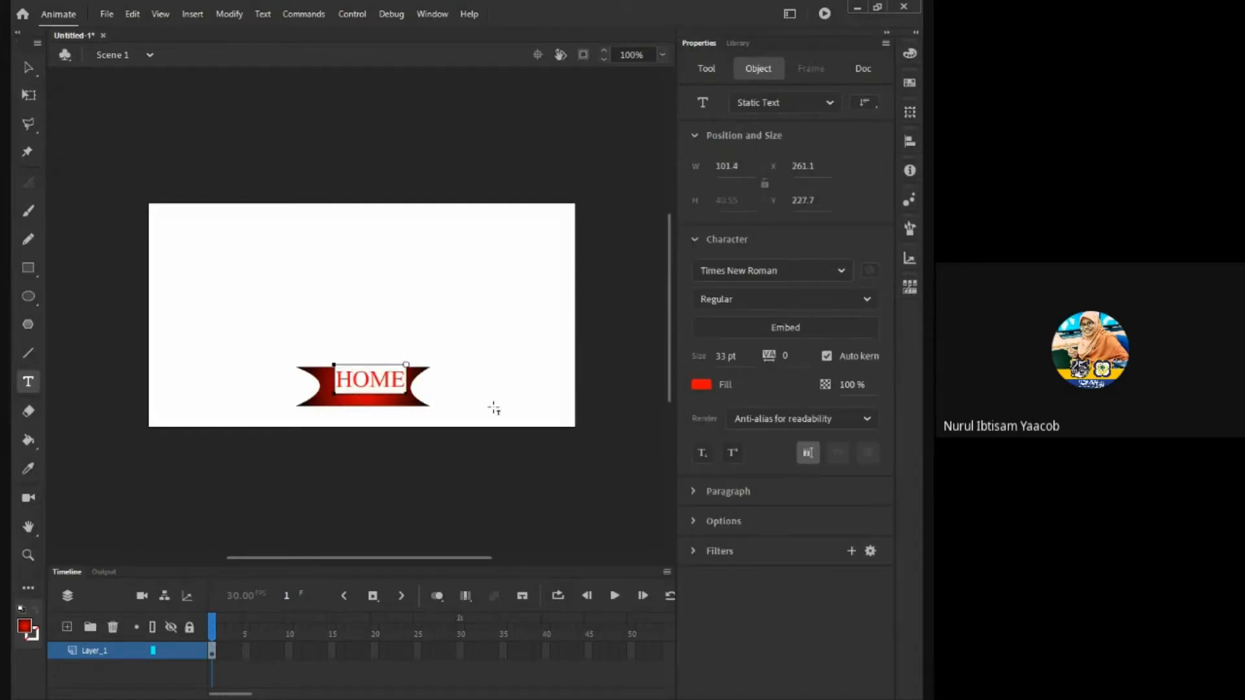
{"action": "key", "text": "ctrl+a"}
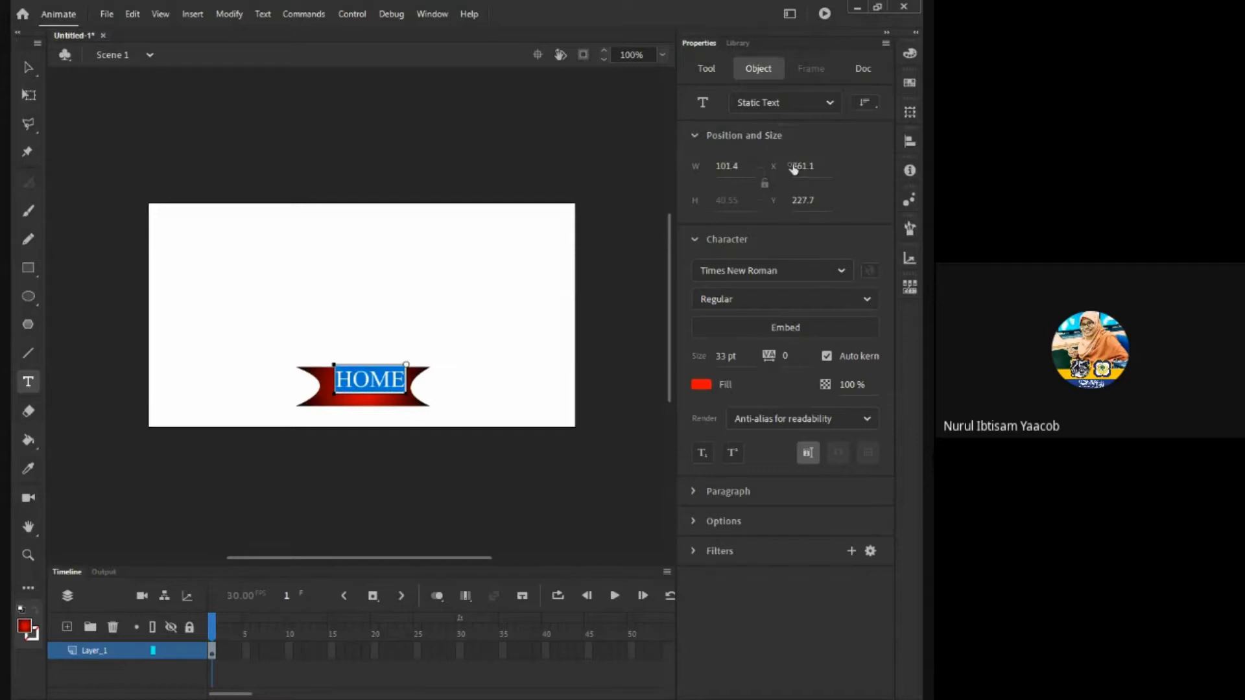
{"action": "left_click", "coordinate": [909, 83]}
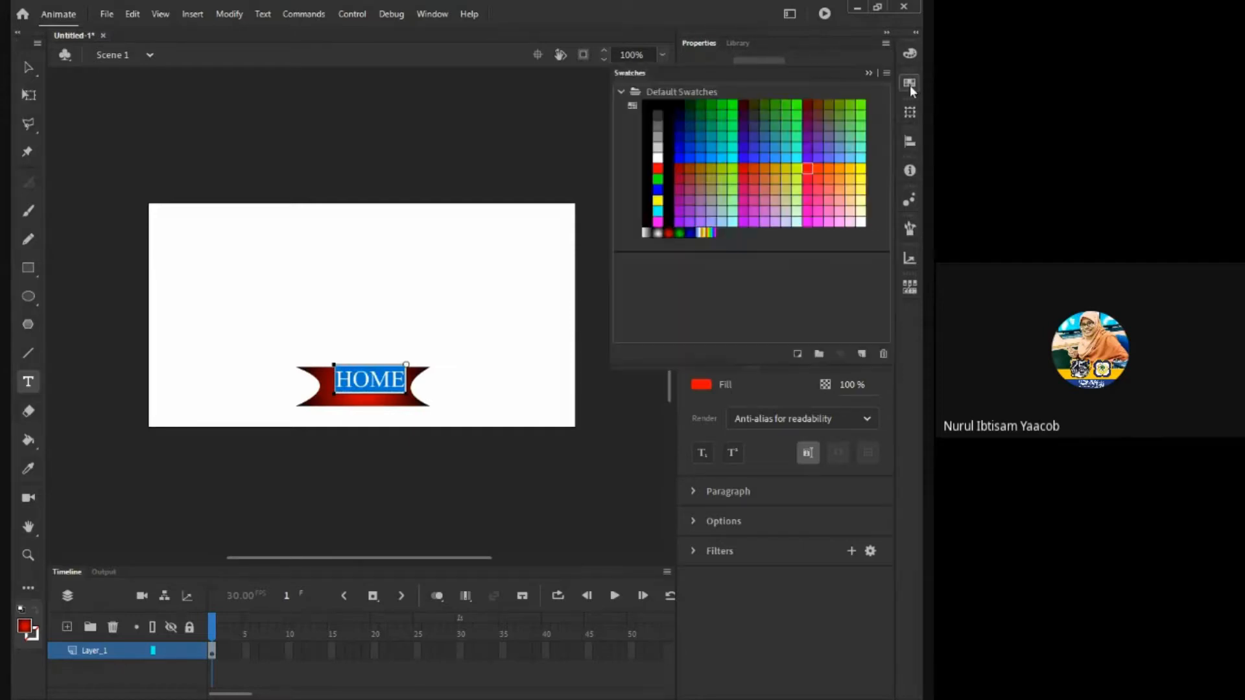
{"action": "left_click", "coordinate": [657, 158]}
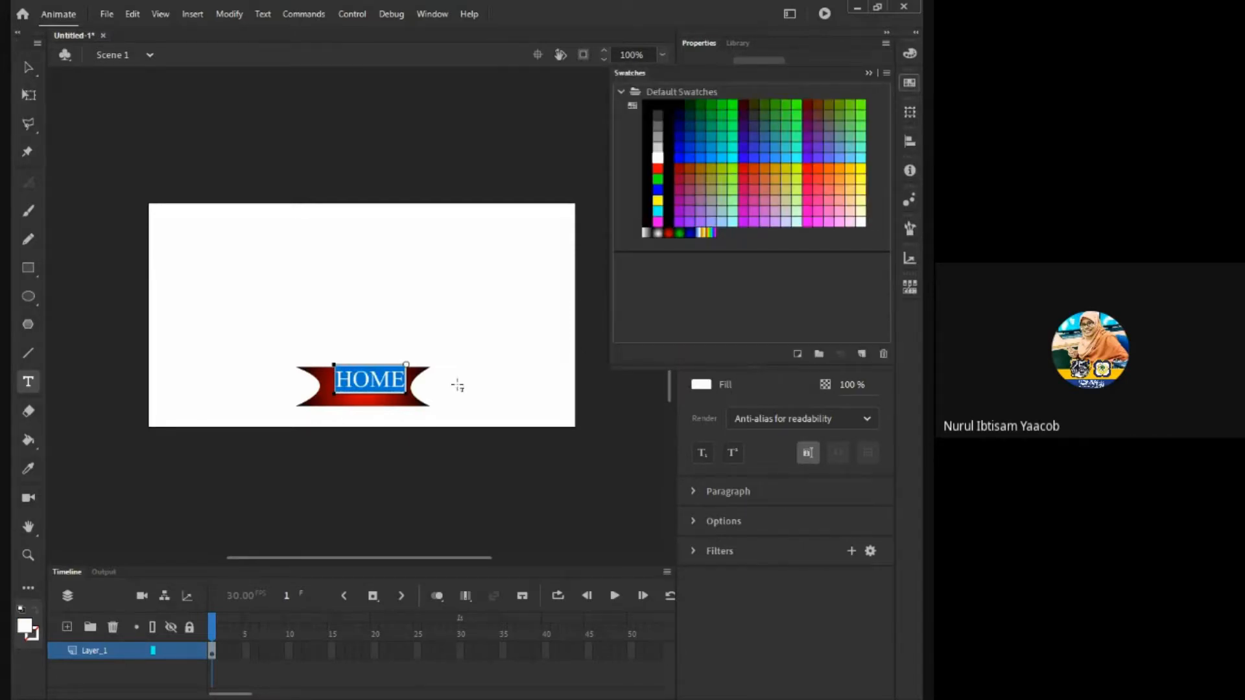
- Centre the HOME text on the banner, placing it at X 255.1 and Y 239.7
{"action": "left_click", "coordinate": [29, 67]}
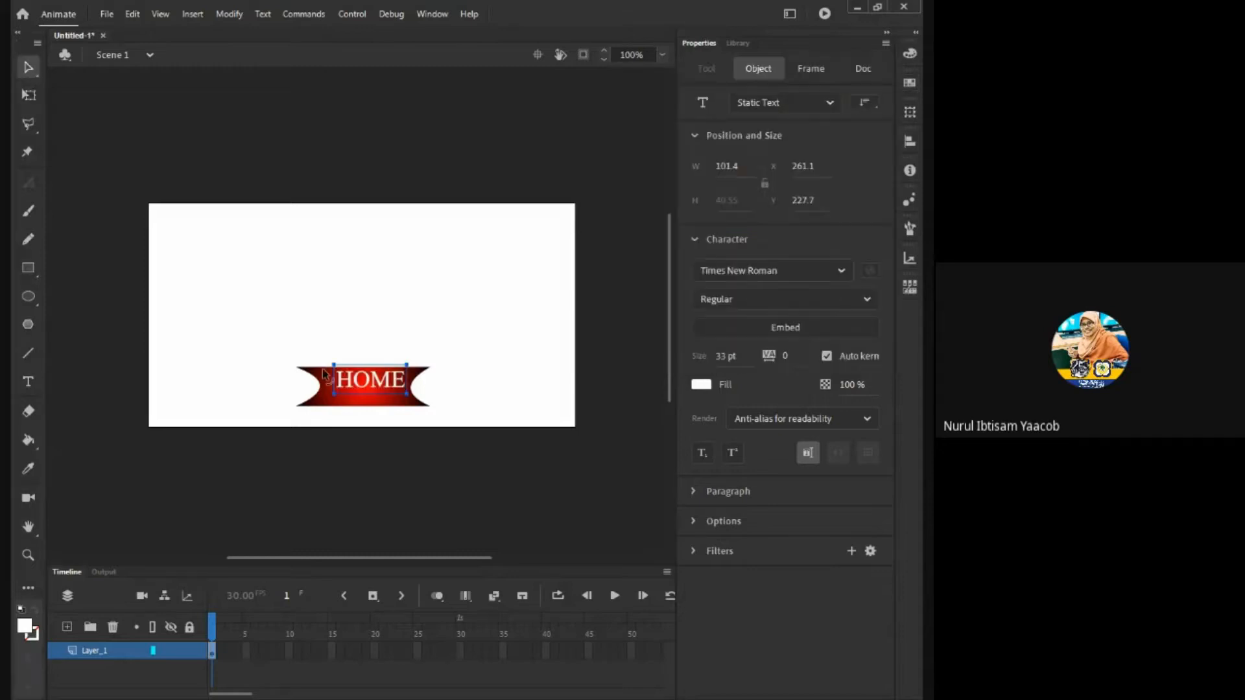
{"action": "left_click_drag", "start_coordinate": [367, 381], "coordinate": [367, 393]}
{"action": "key", "text": "Down"}
{"action": "key", "text": "Down"}
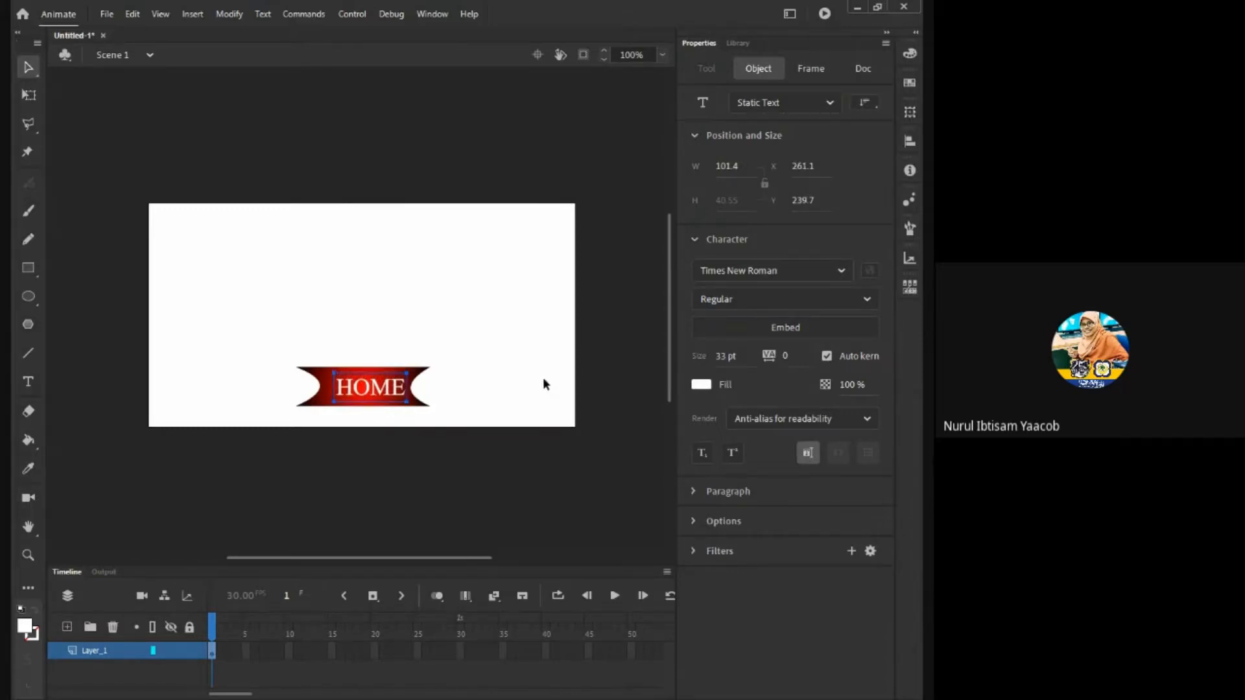
{"action": "key", "text": "Left"}
{"action": "key", "text": "Left"}
{"action": "key", "text": "Left"}
{"action": "key", "text": "Left"}
{"action": "key", "text": "Left"}
{"action": "key", "text": "Left"}
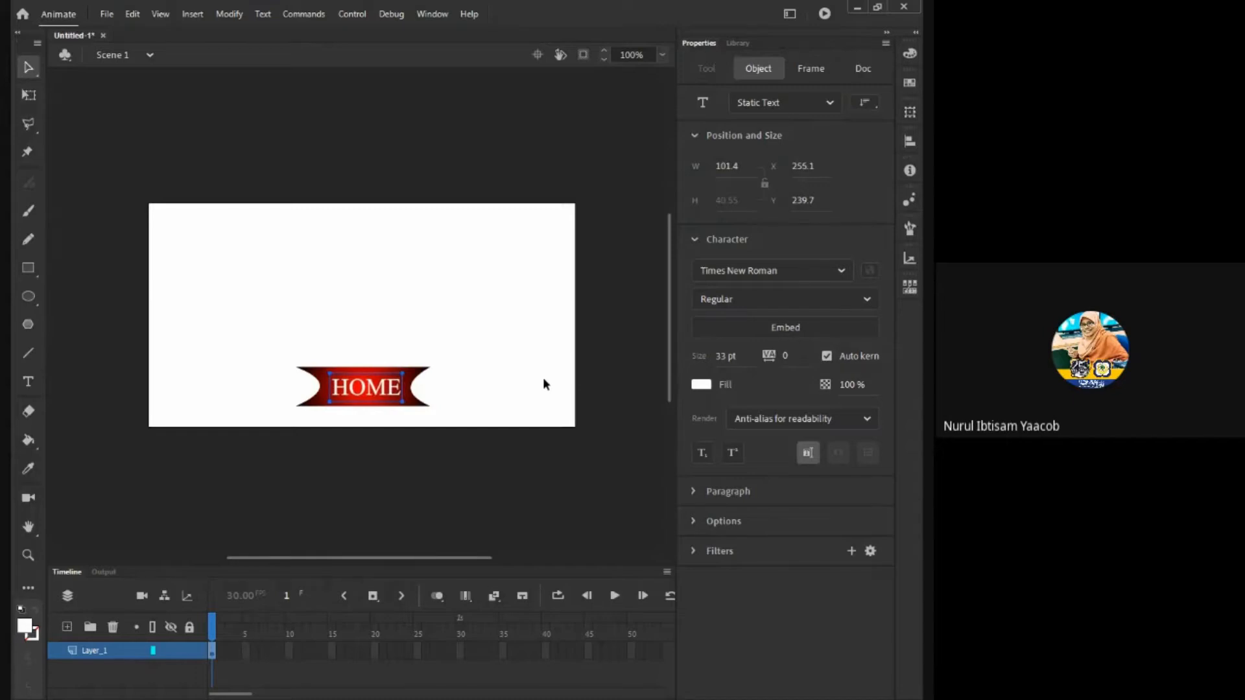
{"action": "left_click", "coordinate": [544, 383]}
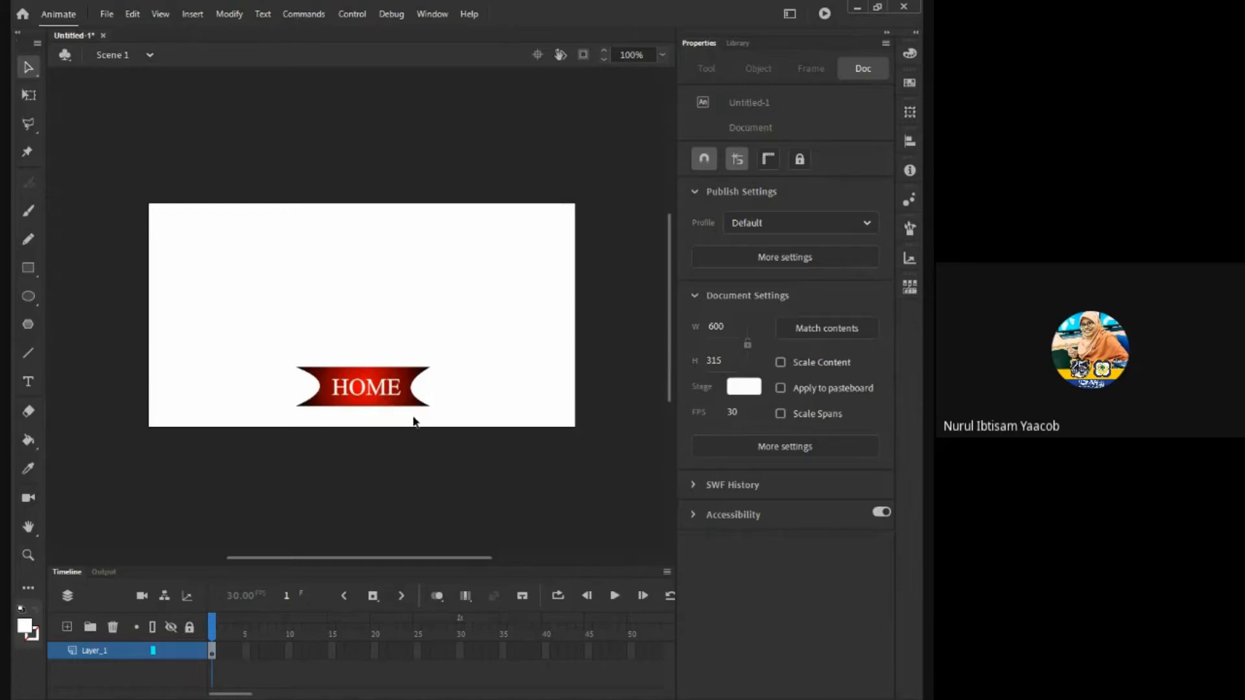
- Convert the banner shape and its HOME text together into a Button symbol named btnHOME
{"action": "left_click_drag", "start_coordinate": [246, 316], "coordinate": [483, 451]}
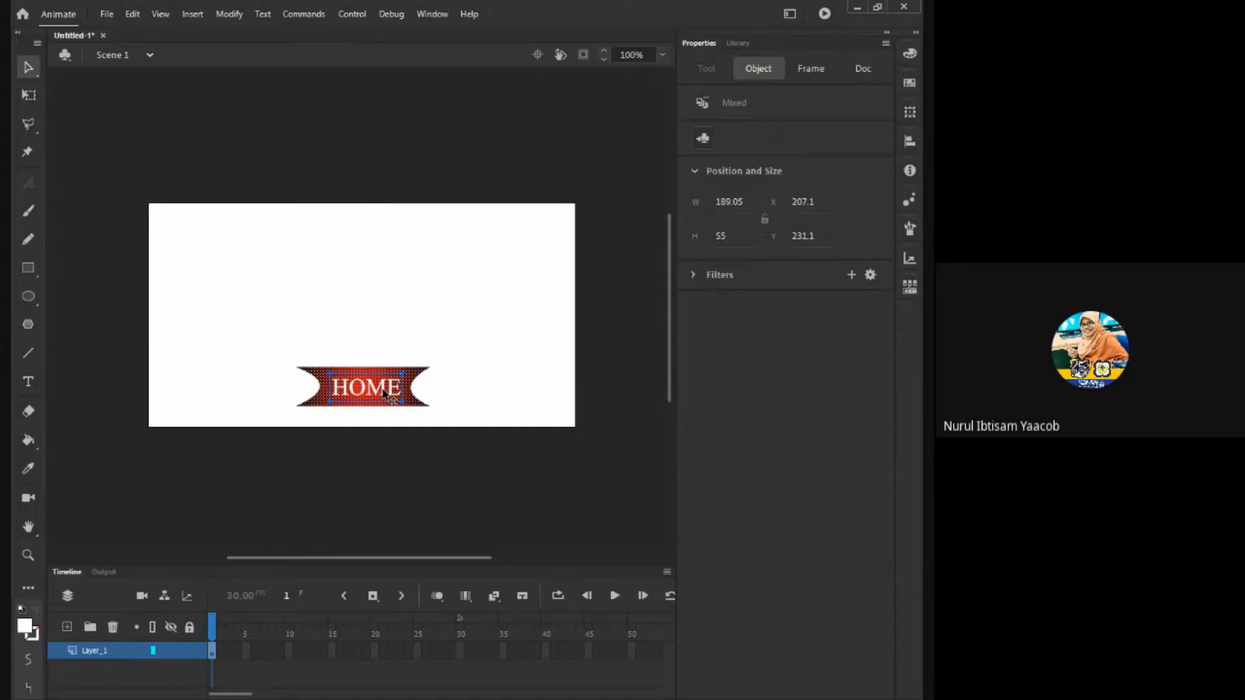
{"action": "left_click", "coordinate": [227, 15]}
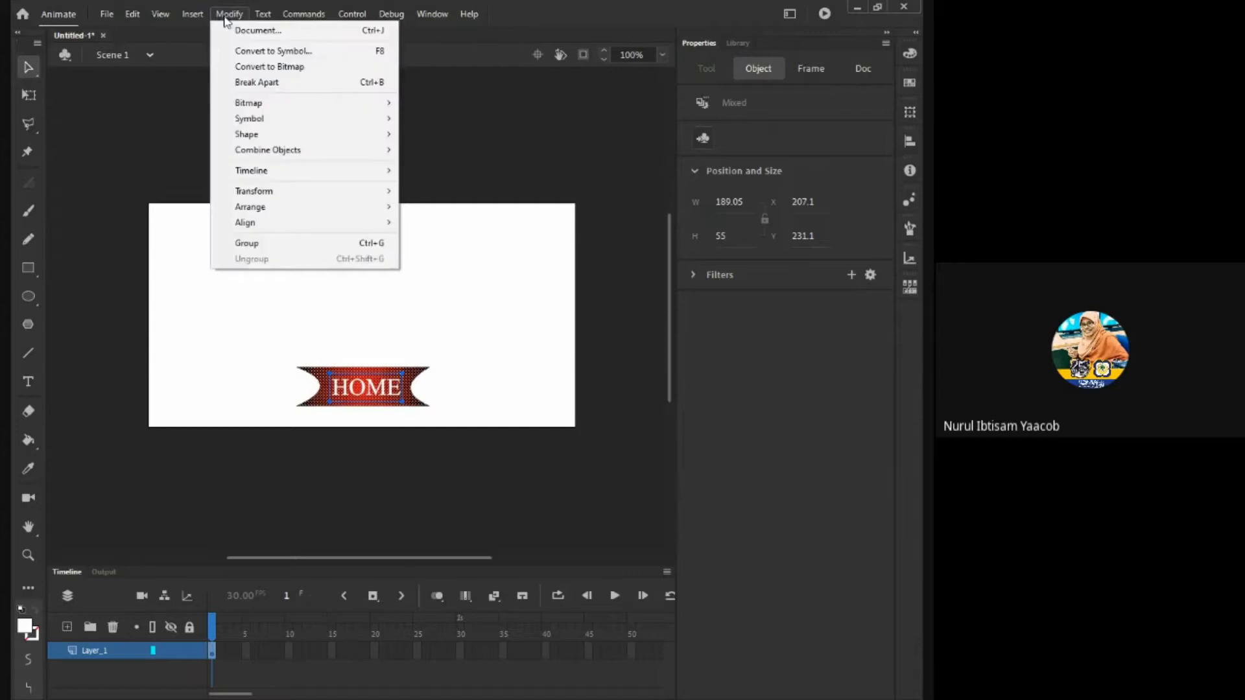
{"action": "mouse_move", "coordinate": [261, 18]}
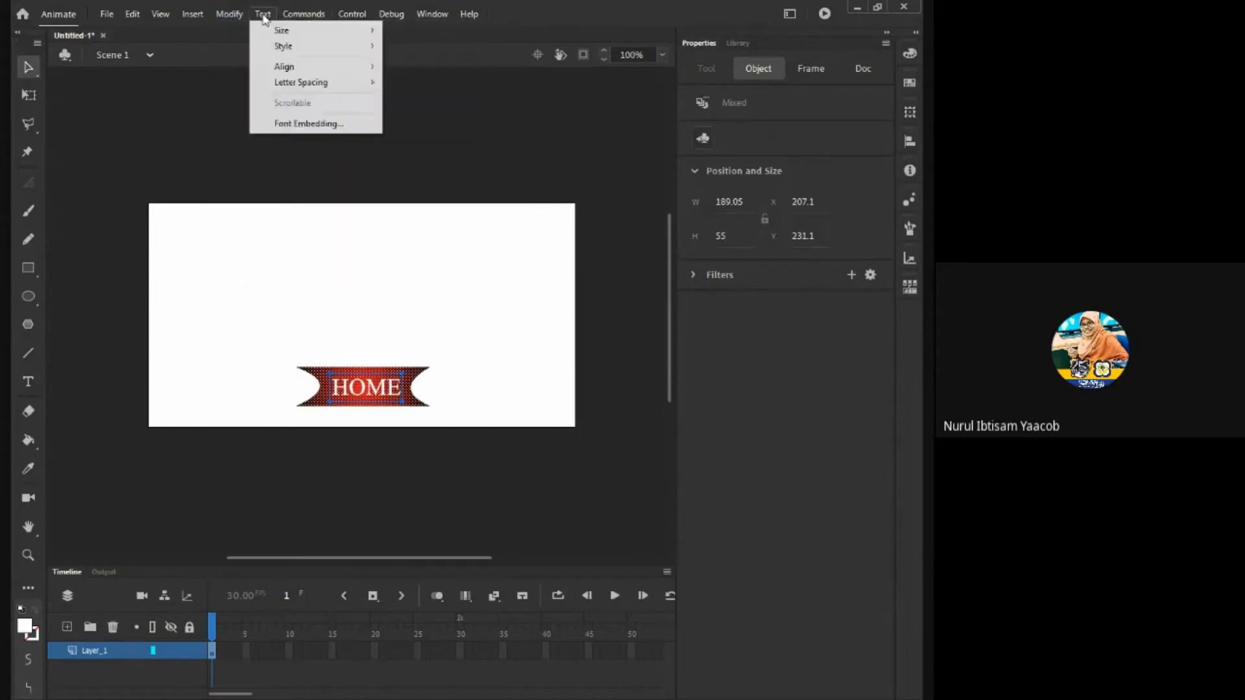
{"action": "mouse_move", "coordinate": [196, 15]}
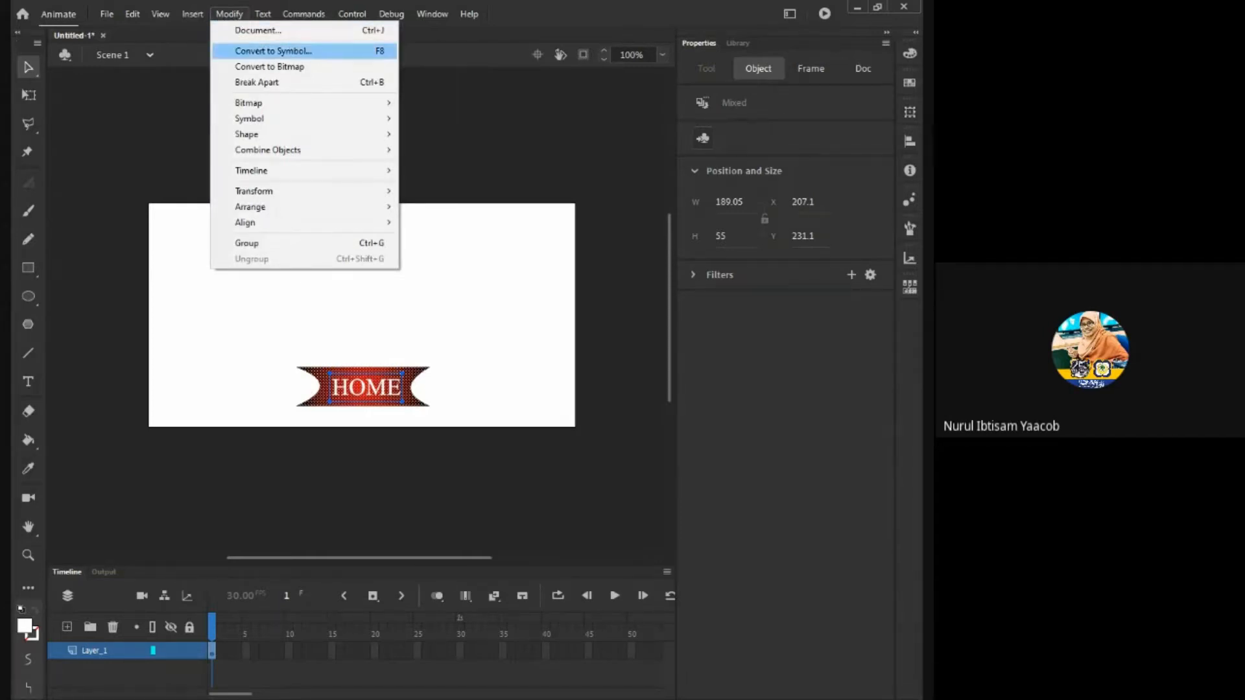
{"action": "left_click", "coordinate": [231, 16]}
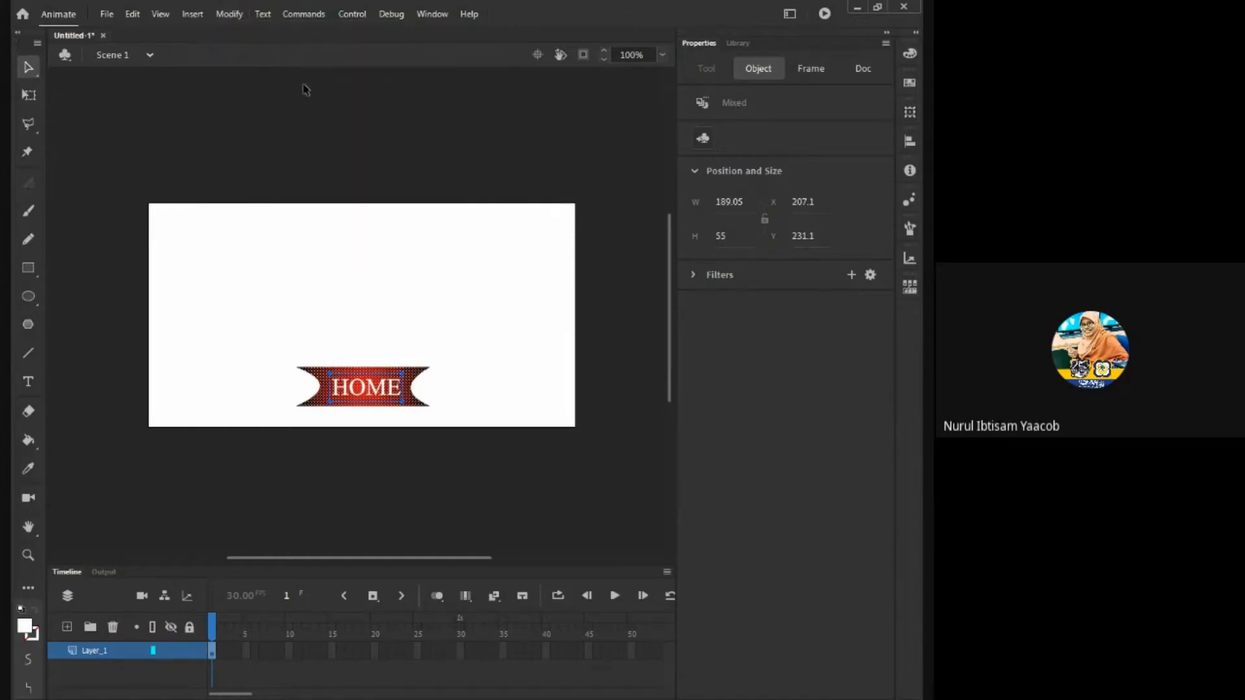
{"action": "left_click", "coordinate": [234, 16]}
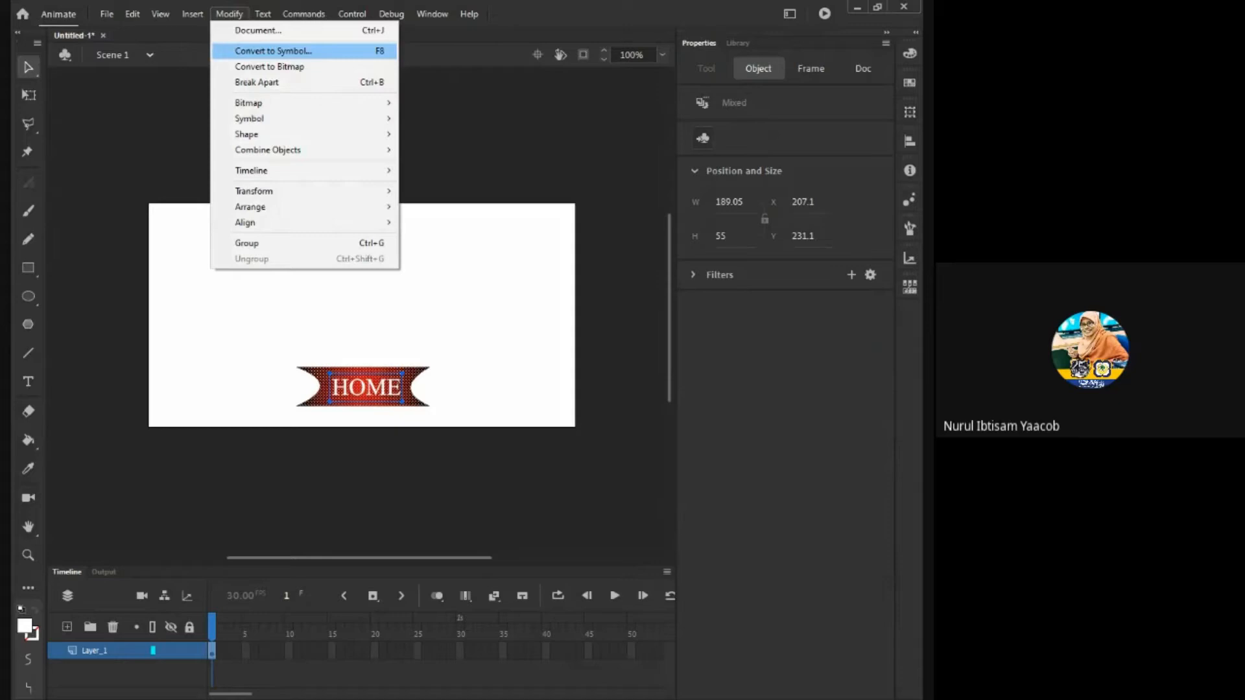
{"action": "left_click", "coordinate": [274, 50]}
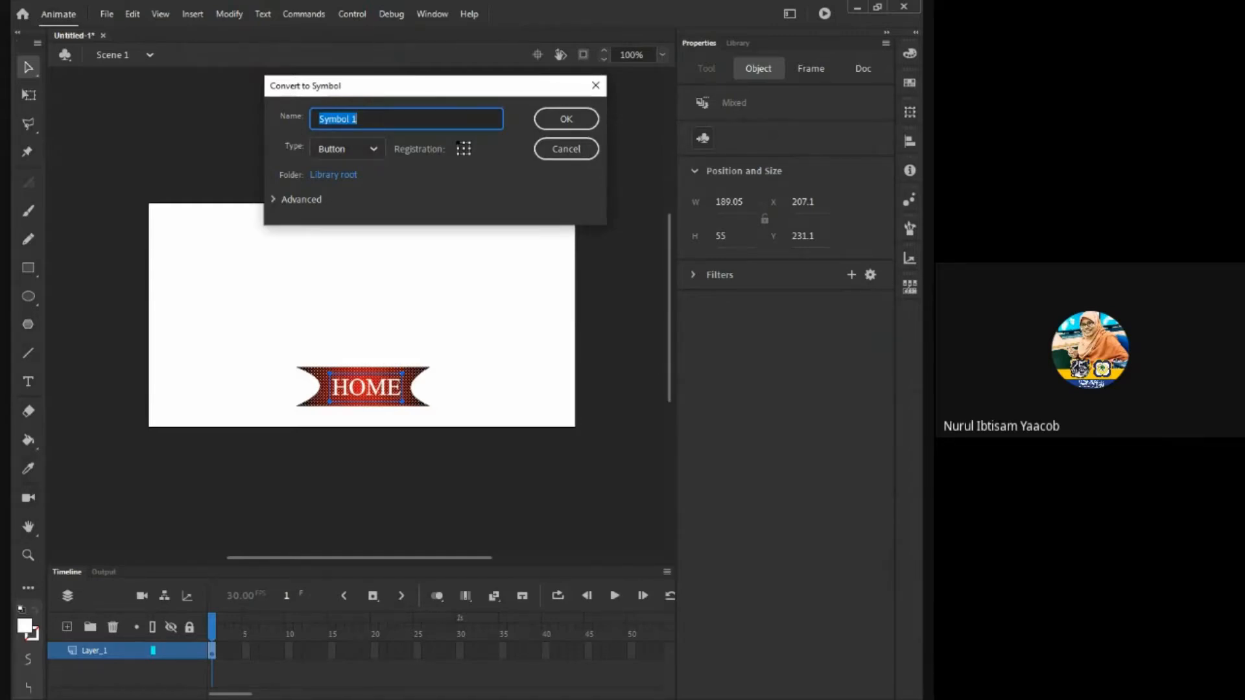
{"action": "type", "text": "btnHOME"}
{"action": "key", "text": "shift+Left"}
{"action": "key", "text": "shift+Left"}
{"action": "key", "text": "shift+Left"}
{"action": "key", "text": "shift+Left"}
{"action": "key", "text": "Right"}
{"action": "left_click", "coordinate": [348, 149]}
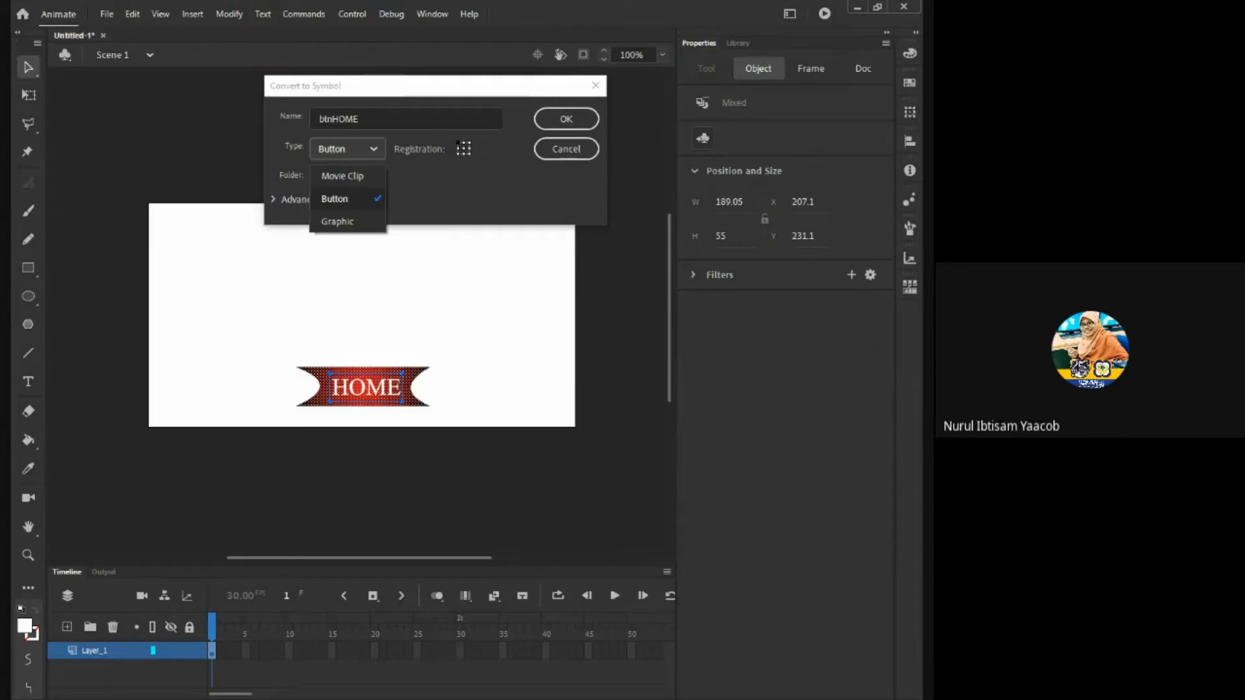
{"action": "left_click", "coordinate": [336, 199]}
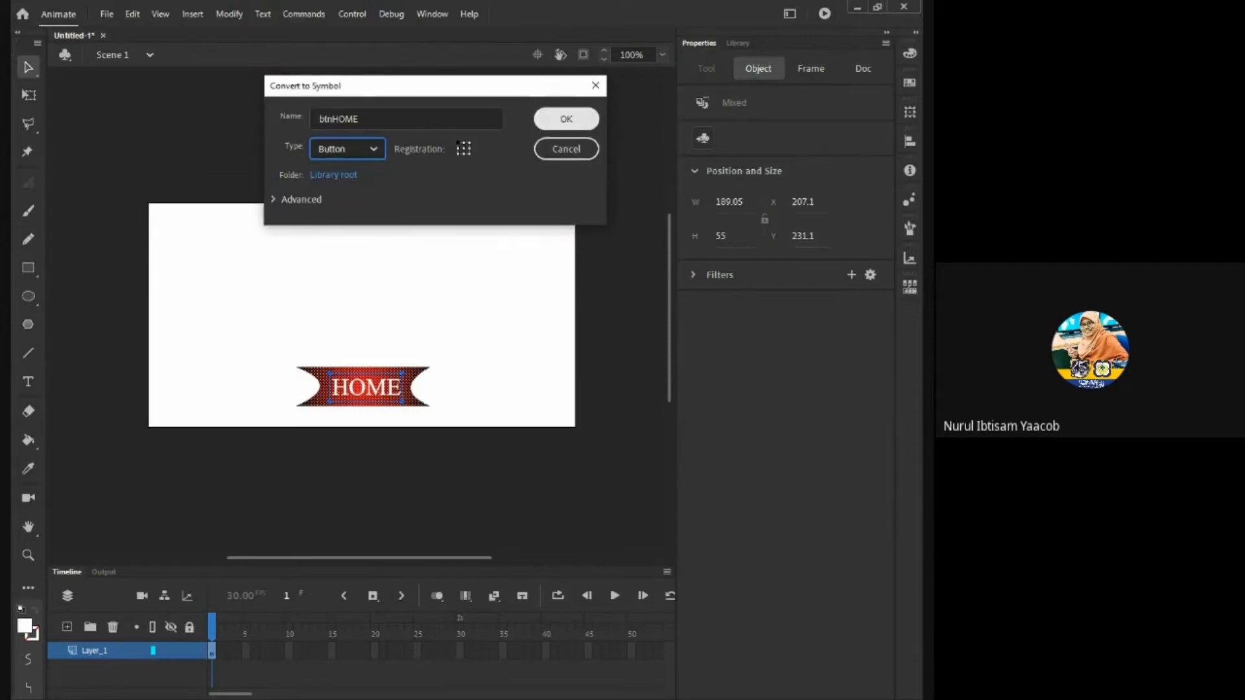
{"action": "left_click", "coordinate": [560, 125]}
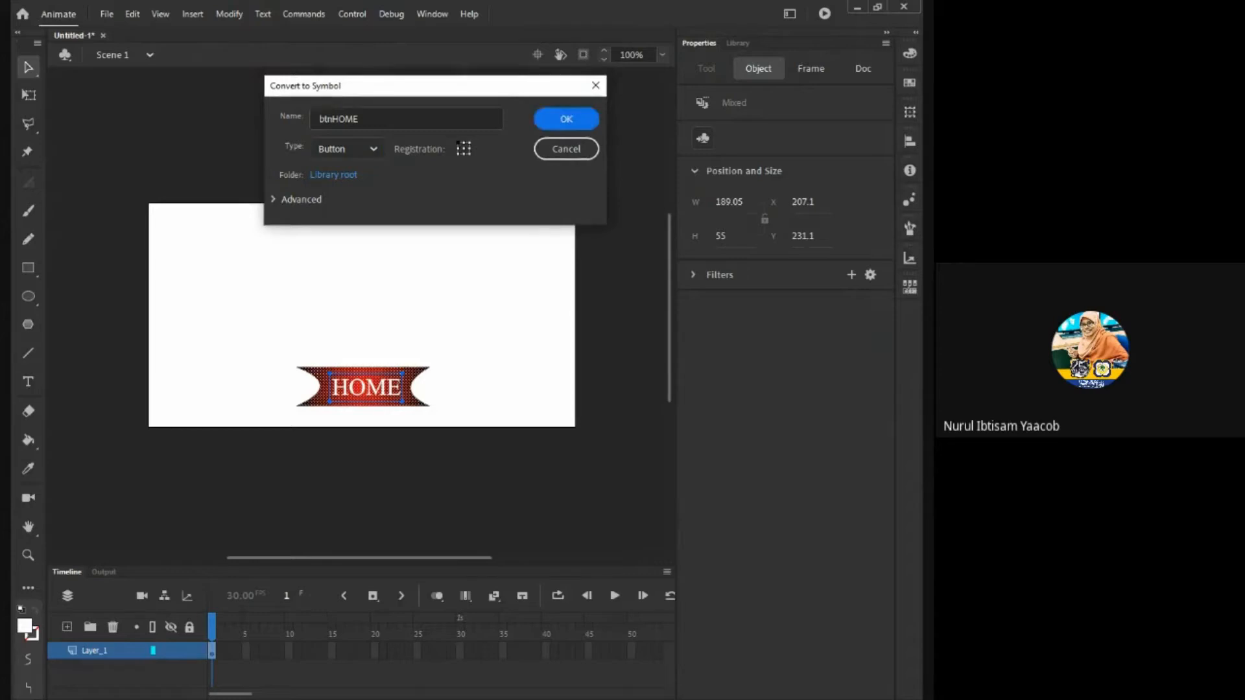
- Place a second btnHOME instance from the library above the first one on the stage, and delete it
{"action": "left_click", "coordinate": [739, 43]}
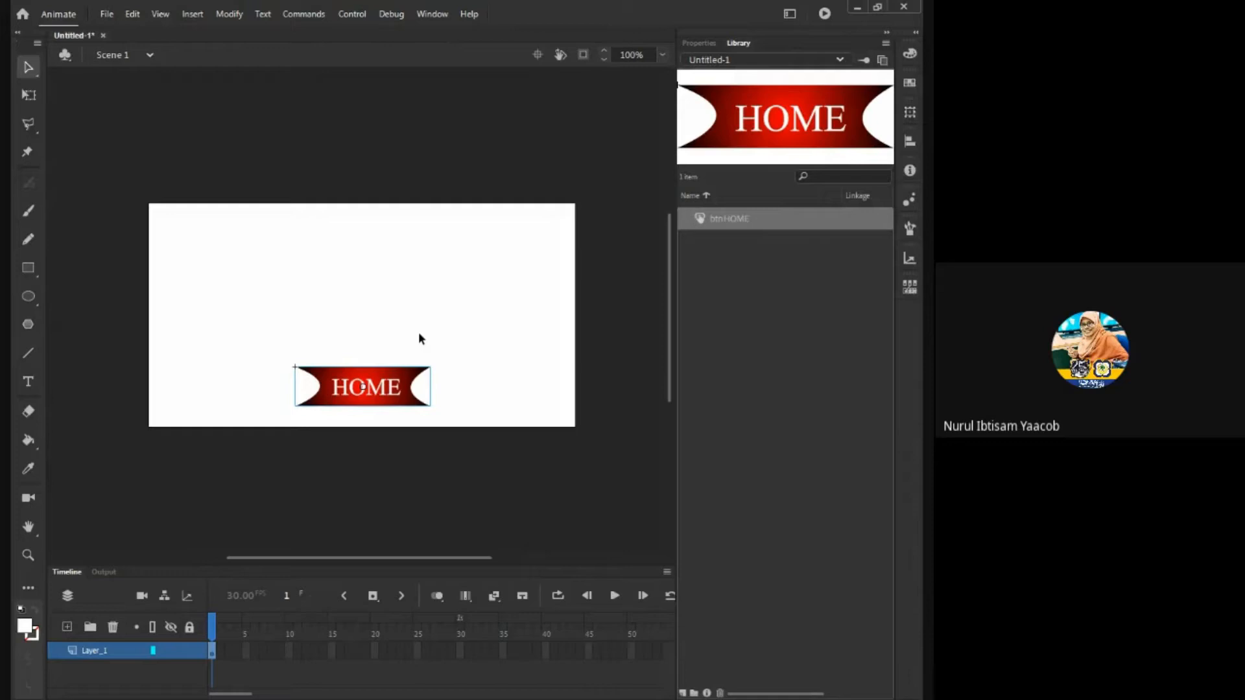
{"action": "left_click_drag", "start_coordinate": [776, 107], "coordinate": [381, 280]}
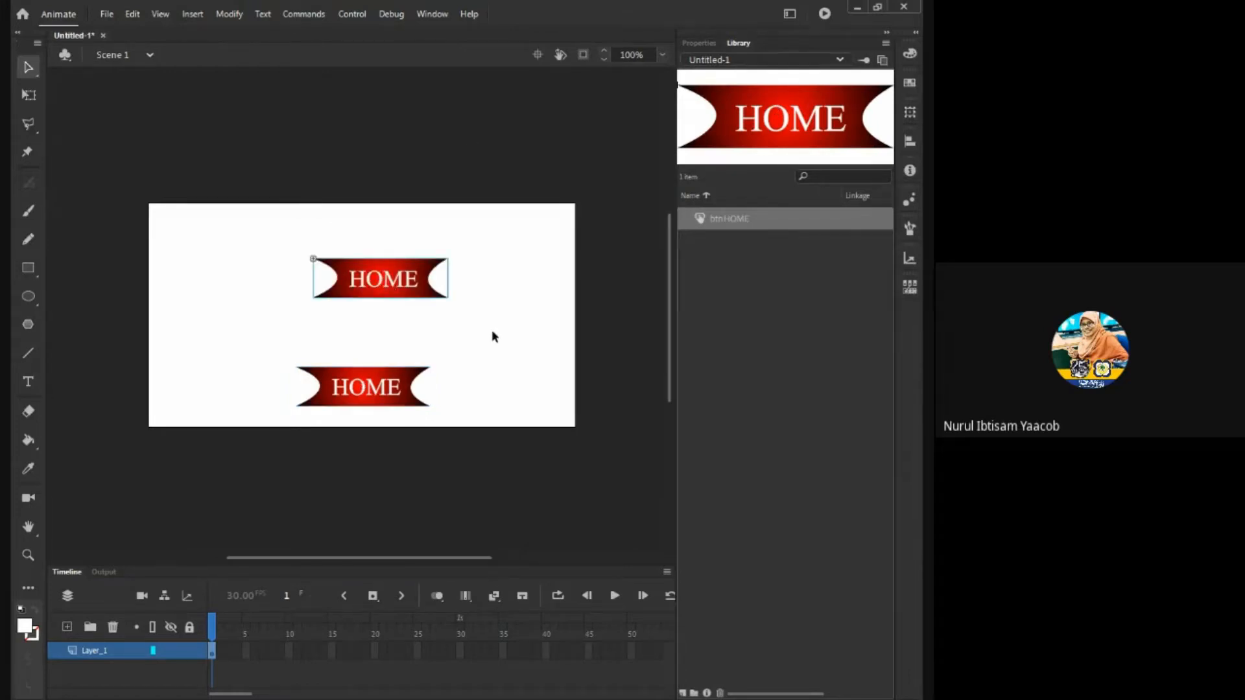
{"action": "key", "text": "Delete"}
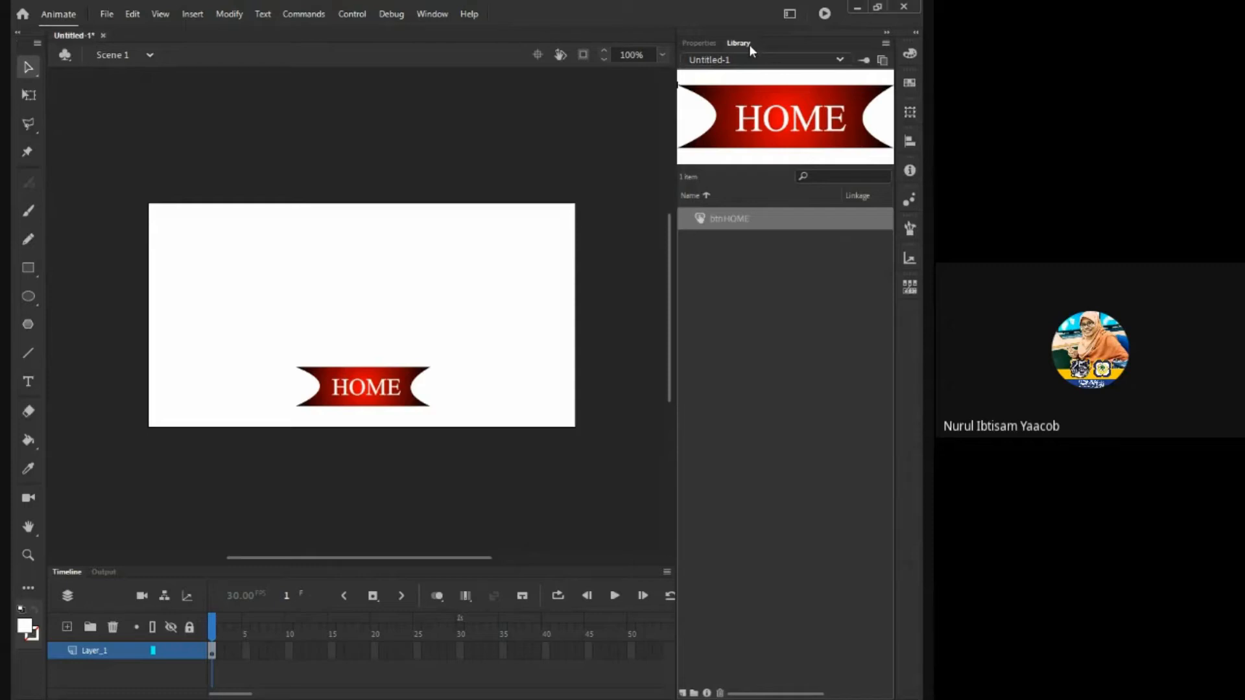
- Examine the properties of the btnHOME instance on the stage against those of the document
{"action": "left_click", "coordinate": [699, 43]}
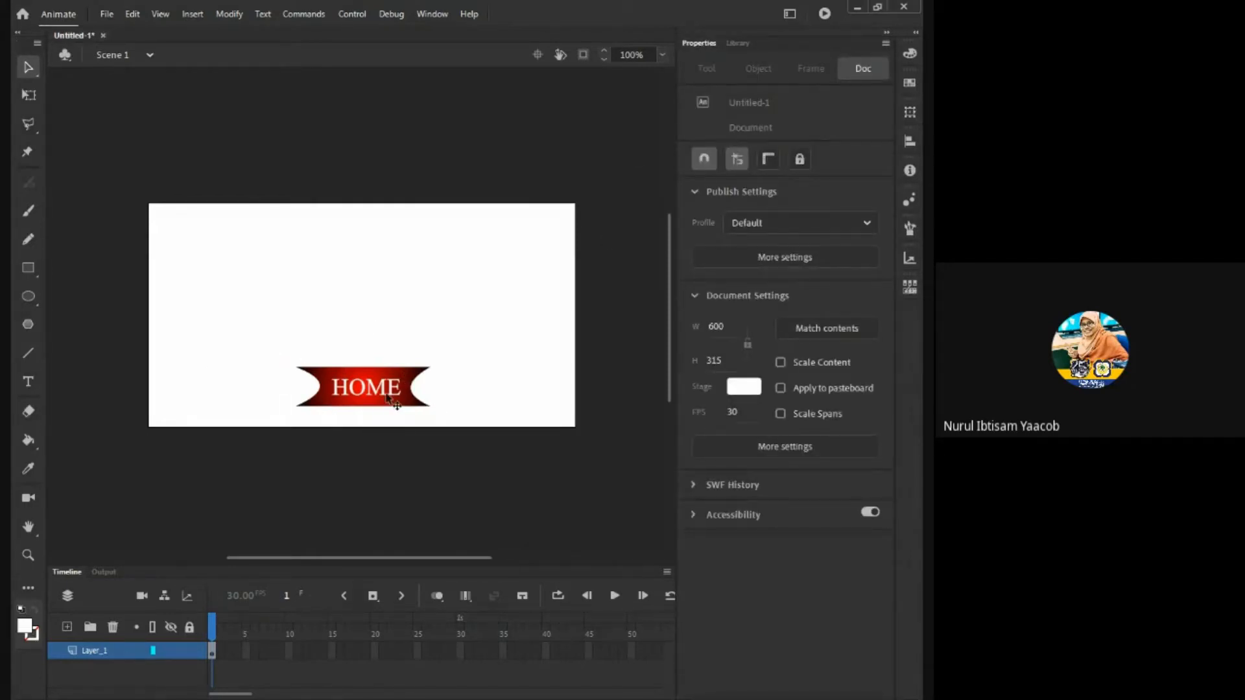
{"action": "left_click", "coordinate": [428, 392]}
{"action": "left_click", "coordinate": [445, 398]}
{"action": "left_click", "coordinate": [362, 390]}
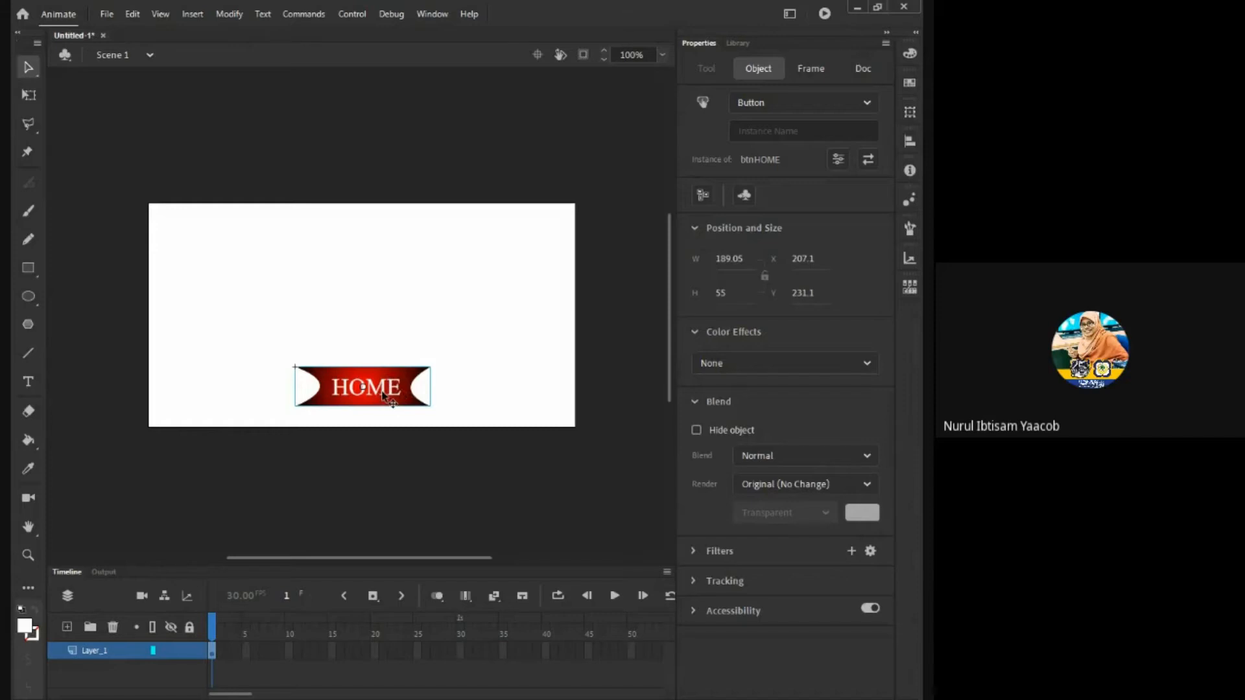
{"action": "left_click", "coordinate": [444, 387]}
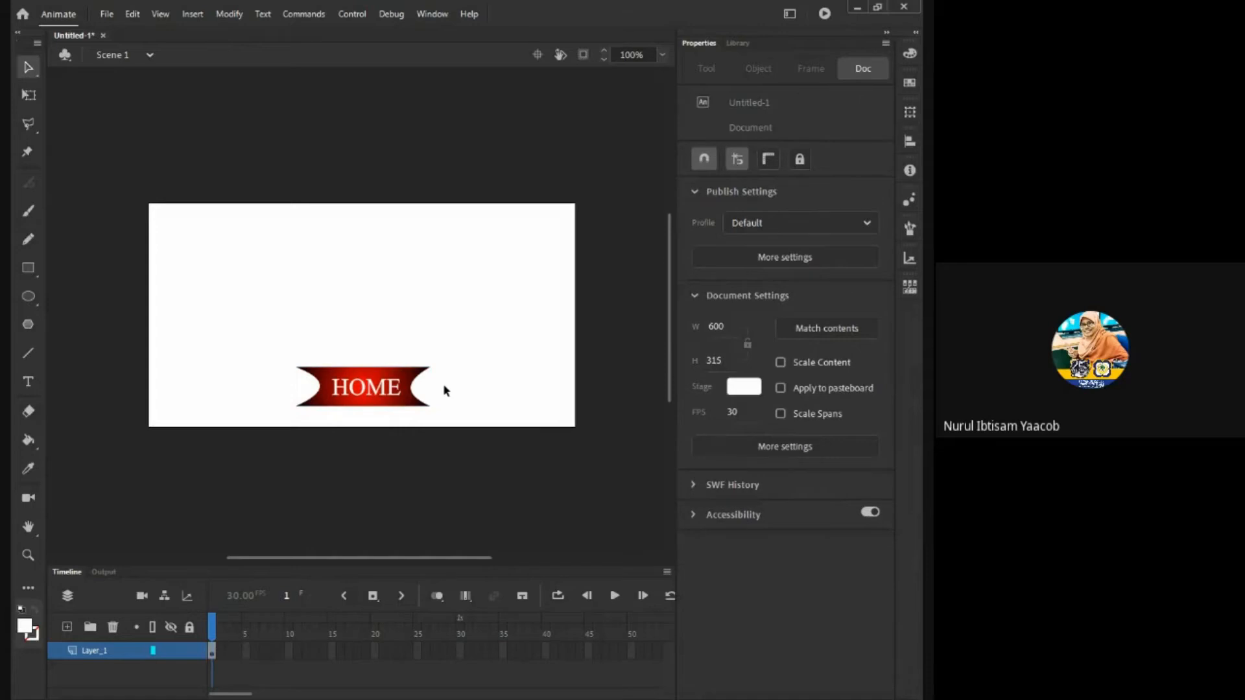
{"action": "left_click", "coordinate": [389, 399]}
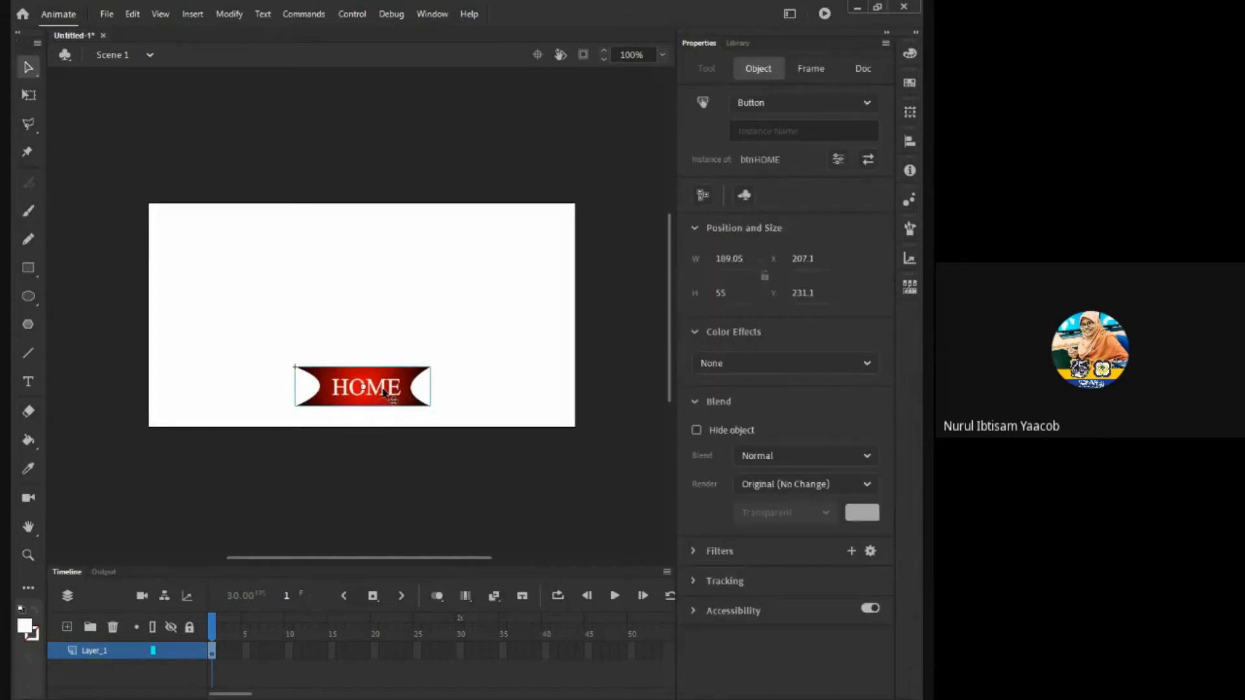
- Enter the btnHOME symbol in place to view its button state frames, and return to Scene 1
{"action": "double_click", "coordinate": [384, 392]}
{"action": "left_click", "coordinate": [386, 350]}
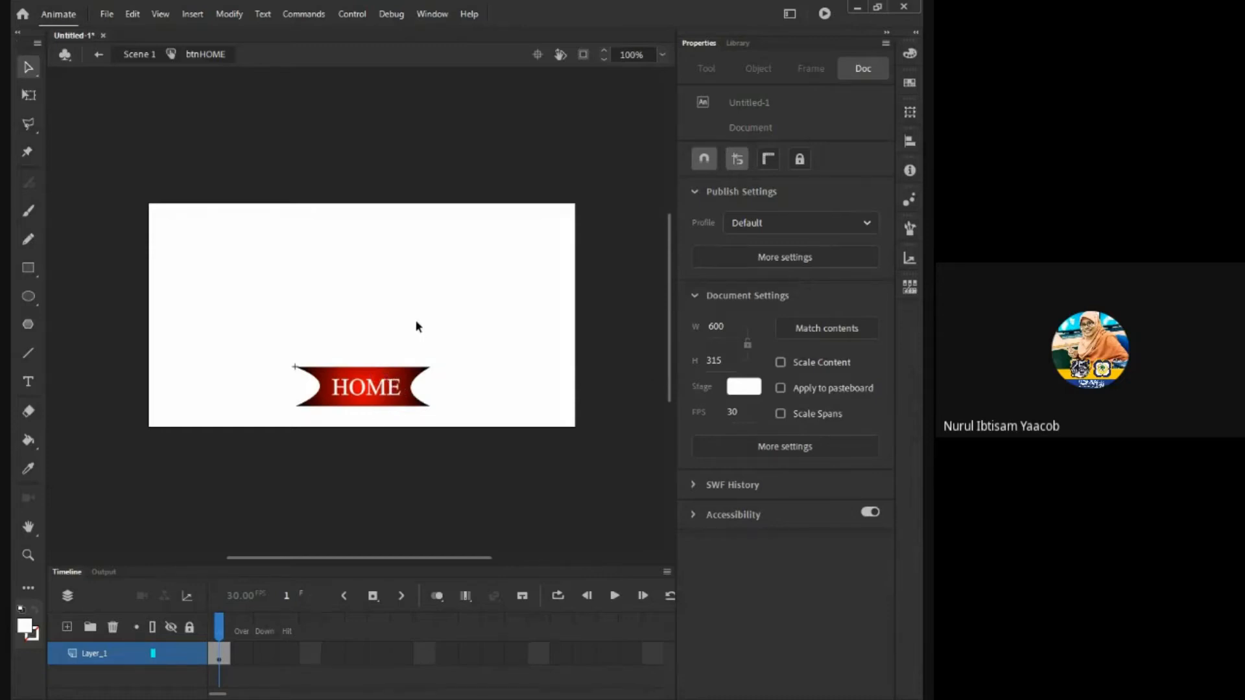
{"action": "double_click", "coordinate": [503, 320]}
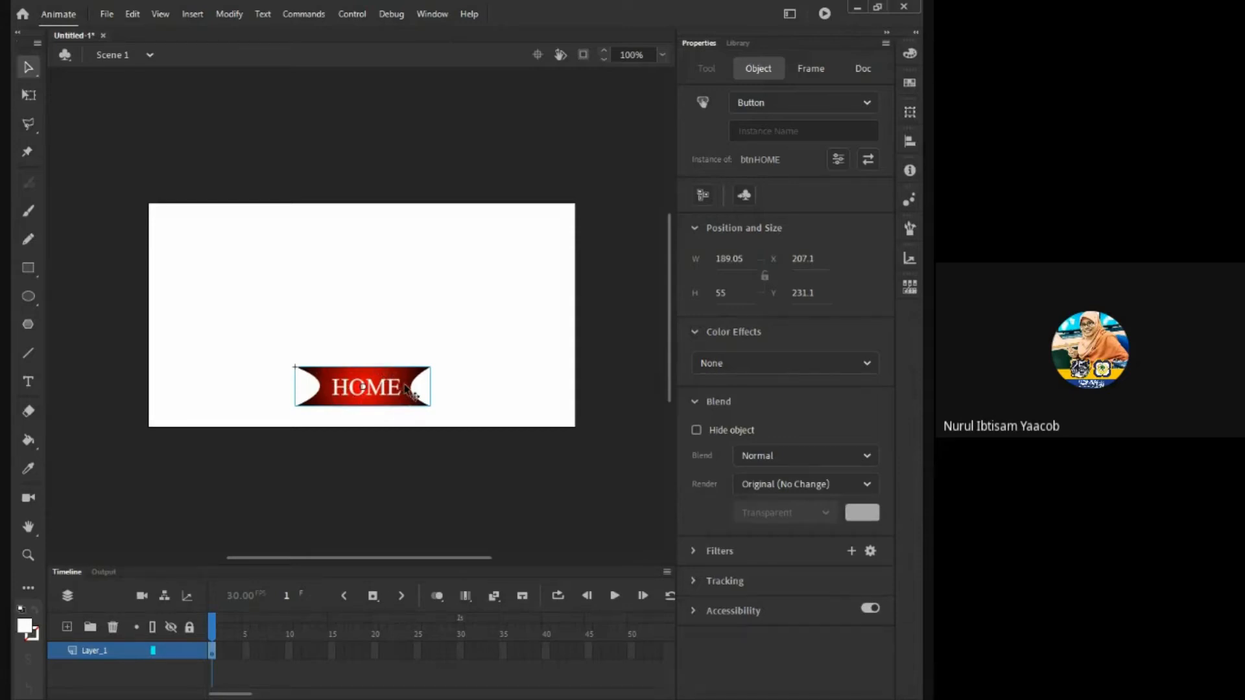
- Examine the HOME text and the banner shape separately inside the btnHOME symbol, and return to Scene 1
{"action": "left_click", "coordinate": [744, 43]}
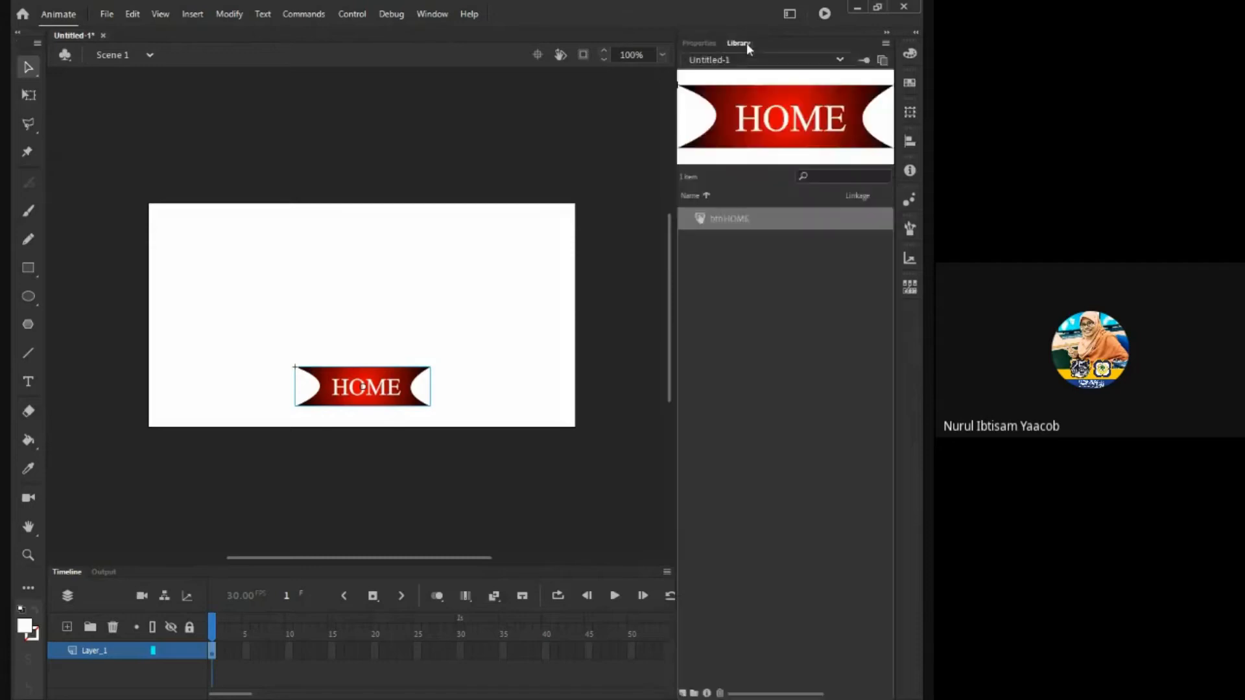
{"action": "left_click", "coordinate": [713, 43]}
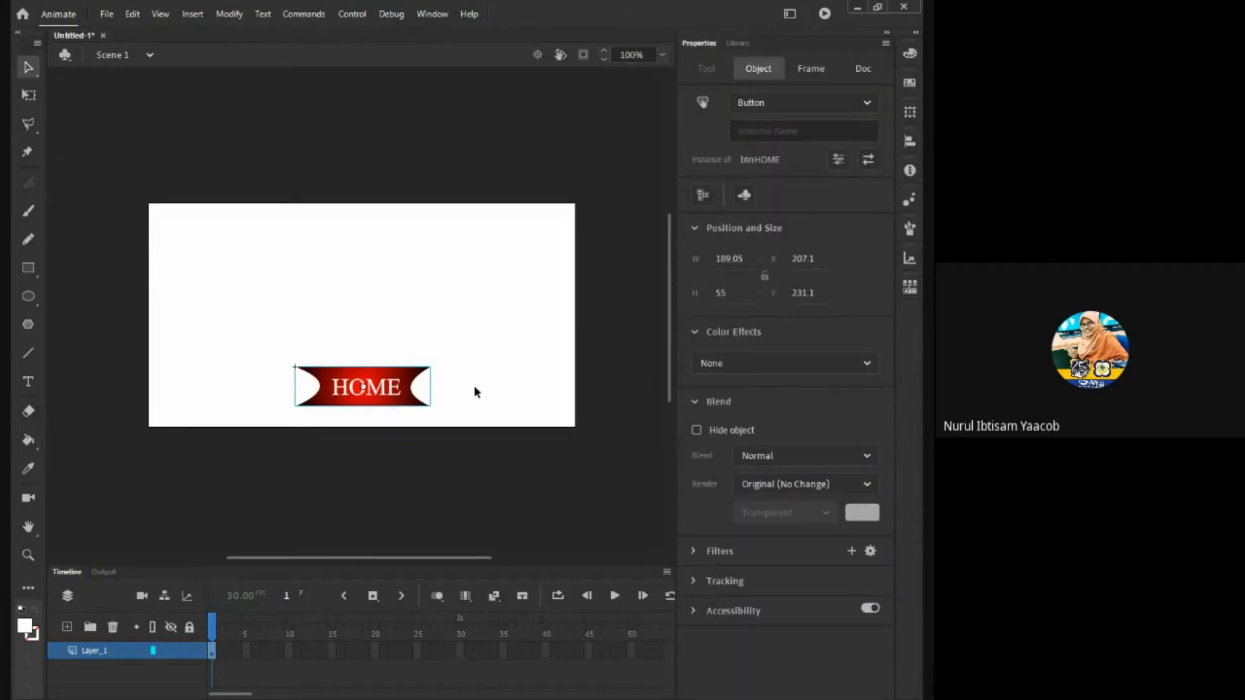
{"action": "double_click", "coordinate": [385, 387]}
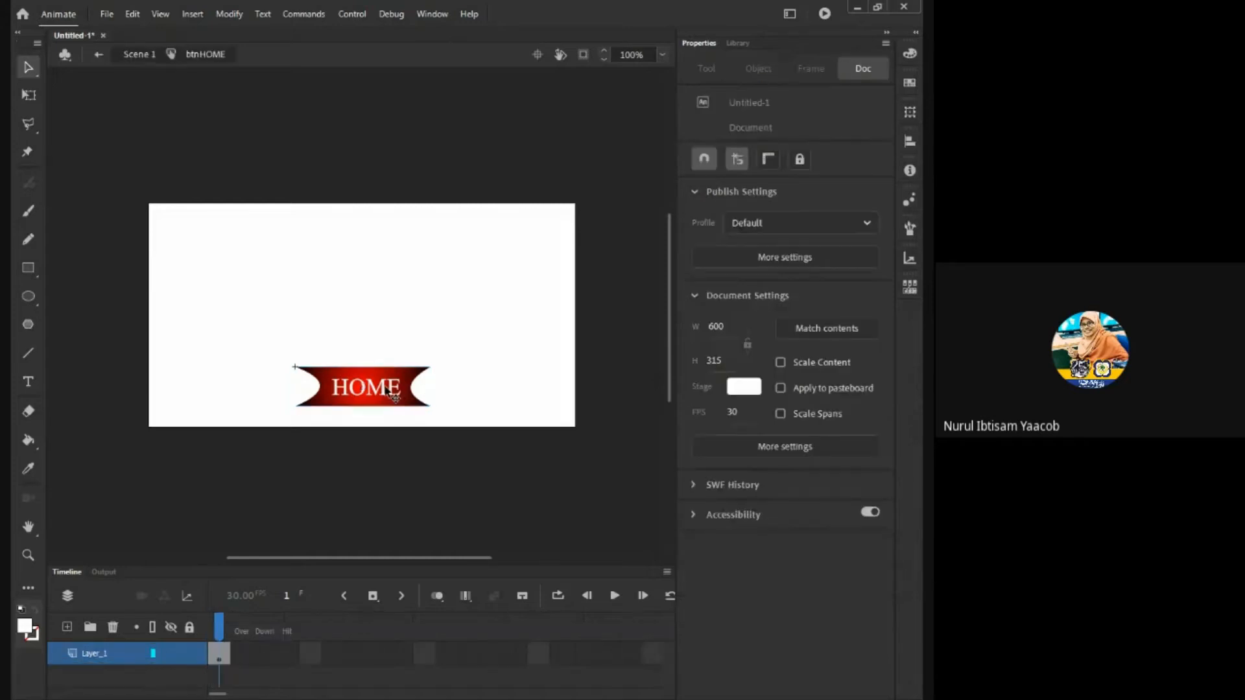
{"action": "double_click", "coordinate": [385, 387]}
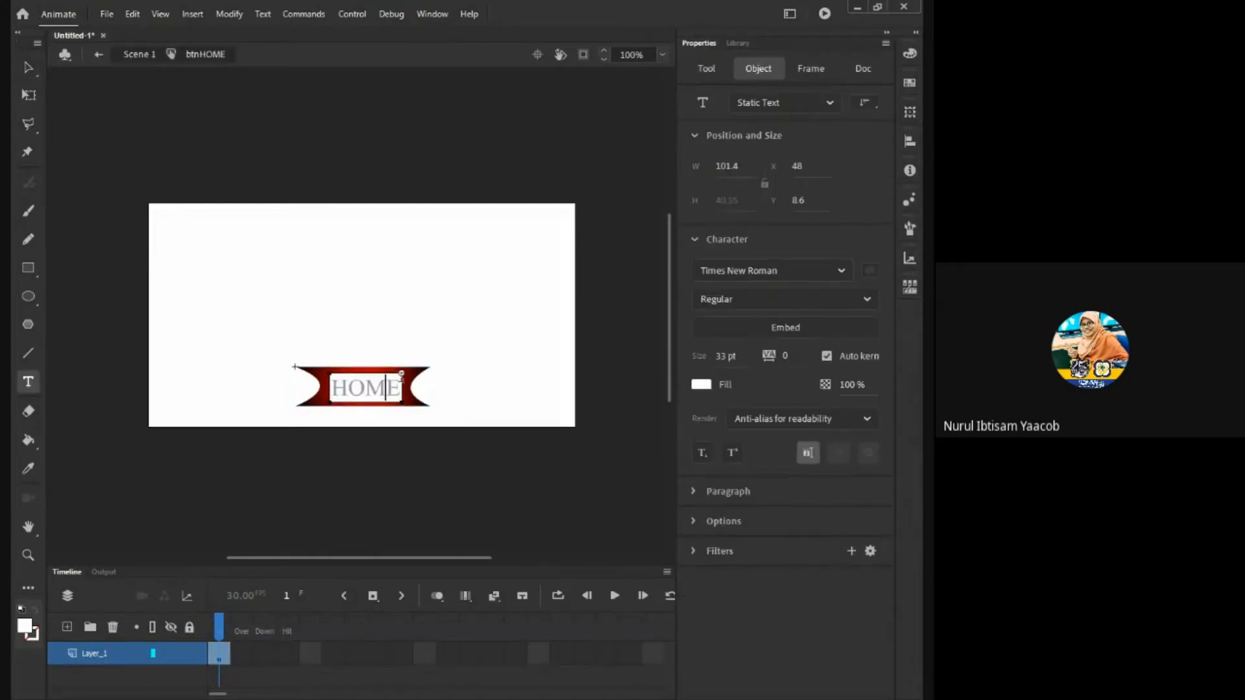
{"action": "key", "text": "Escape"}
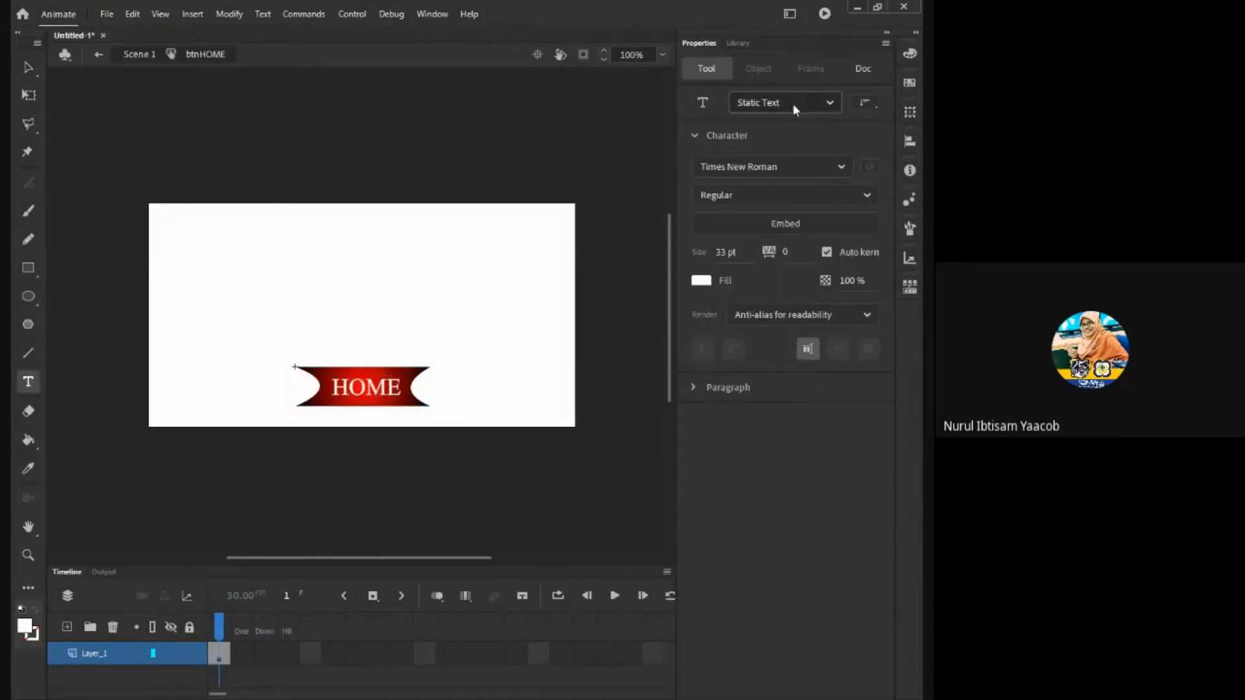
{"action": "left_click", "coordinate": [28, 68]}
{"action": "left_click", "coordinate": [388, 400]}
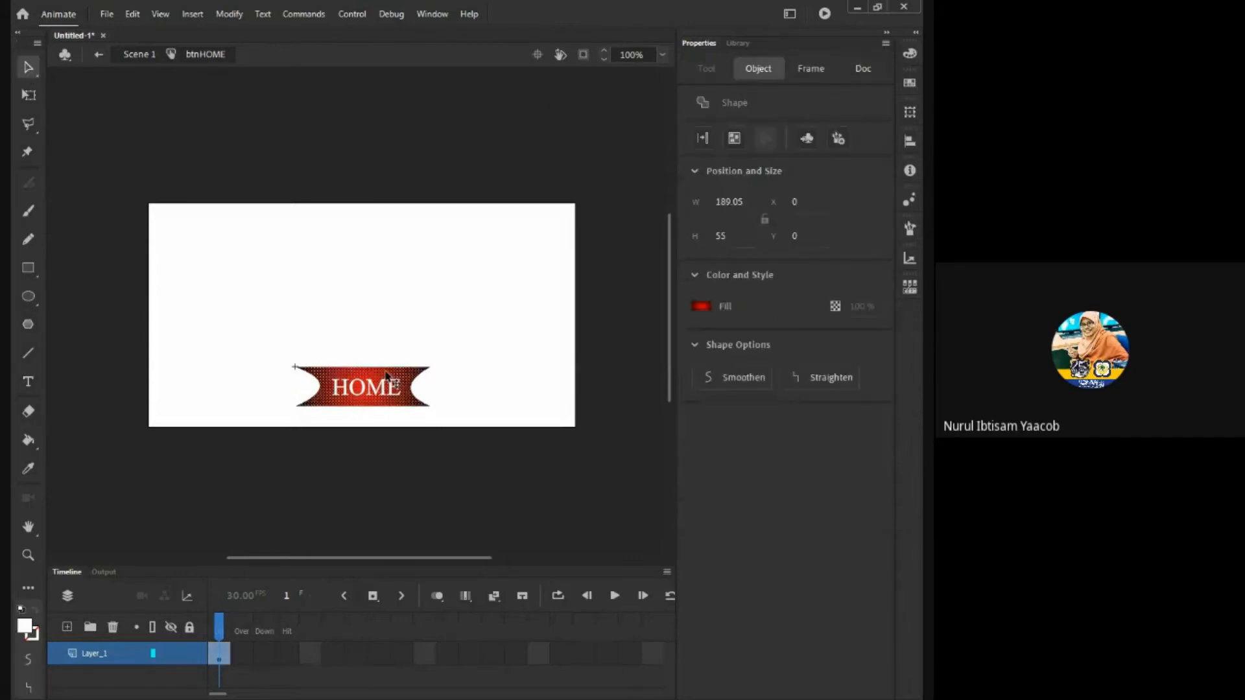
{"action": "left_click", "coordinate": [462, 372]}
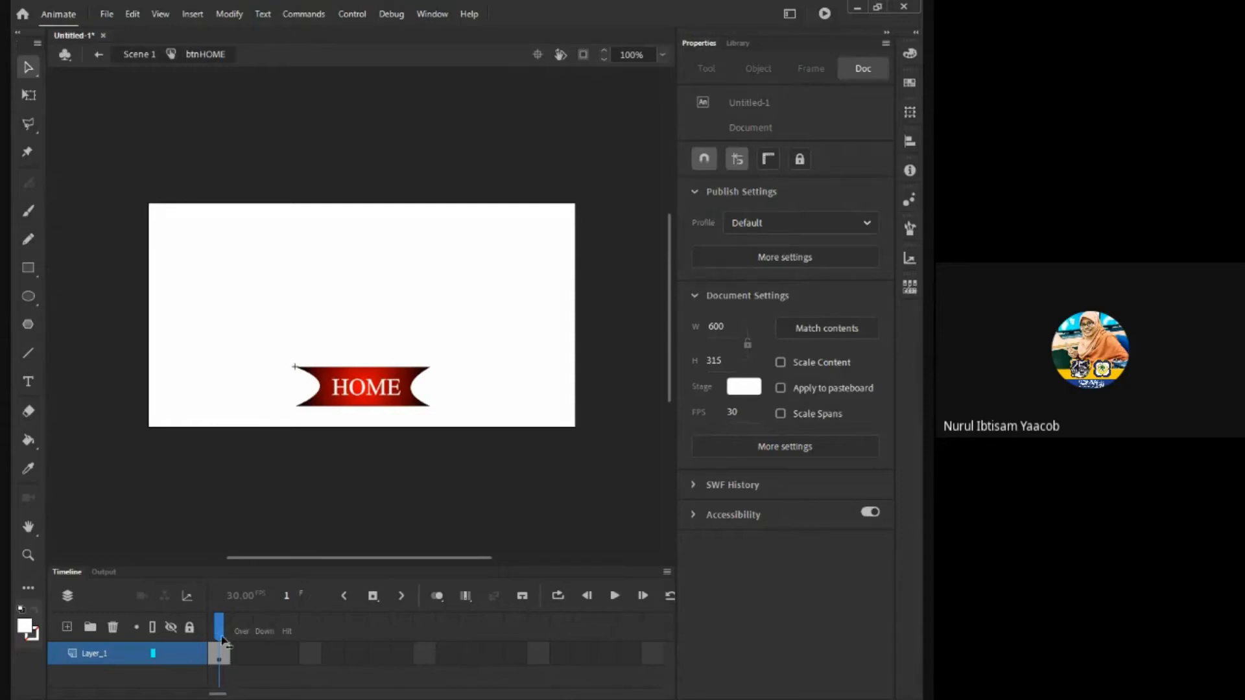
{"action": "double_click", "coordinate": [515, 392]}
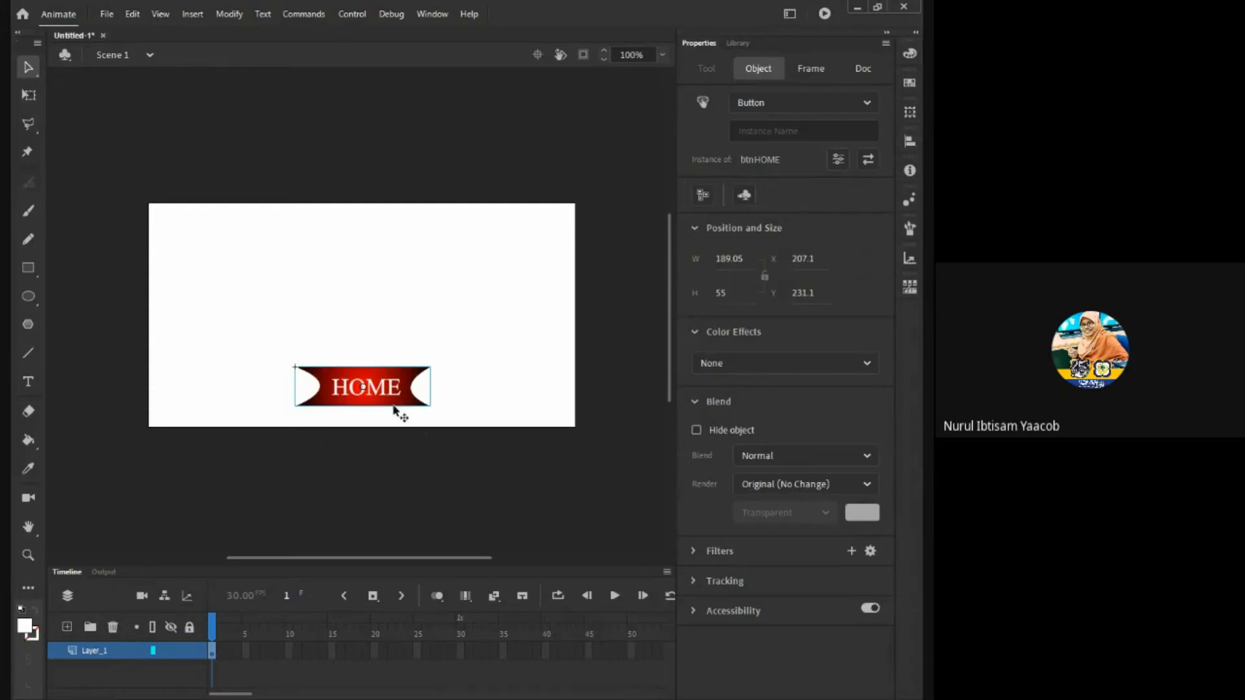
- Compare the button state frames inside btnHOME with the main timeline of Scene 1
{"action": "left_click", "coordinate": [468, 391]}
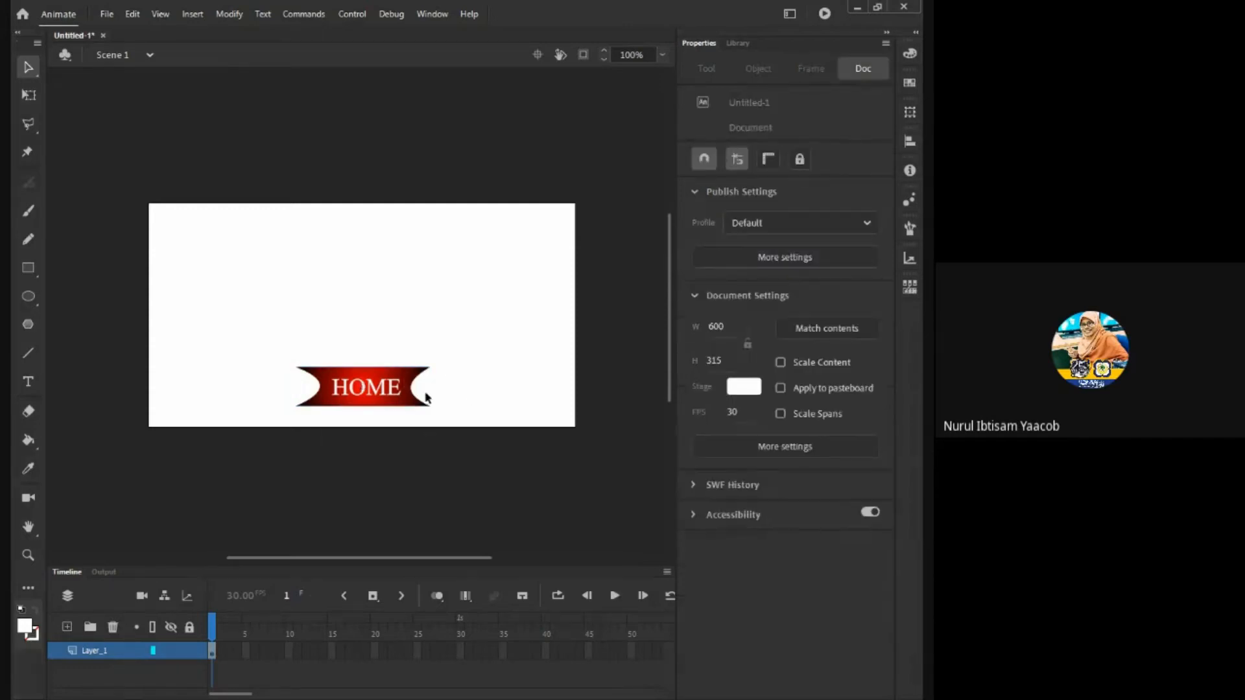
{"action": "double_click", "coordinate": [388, 397]}
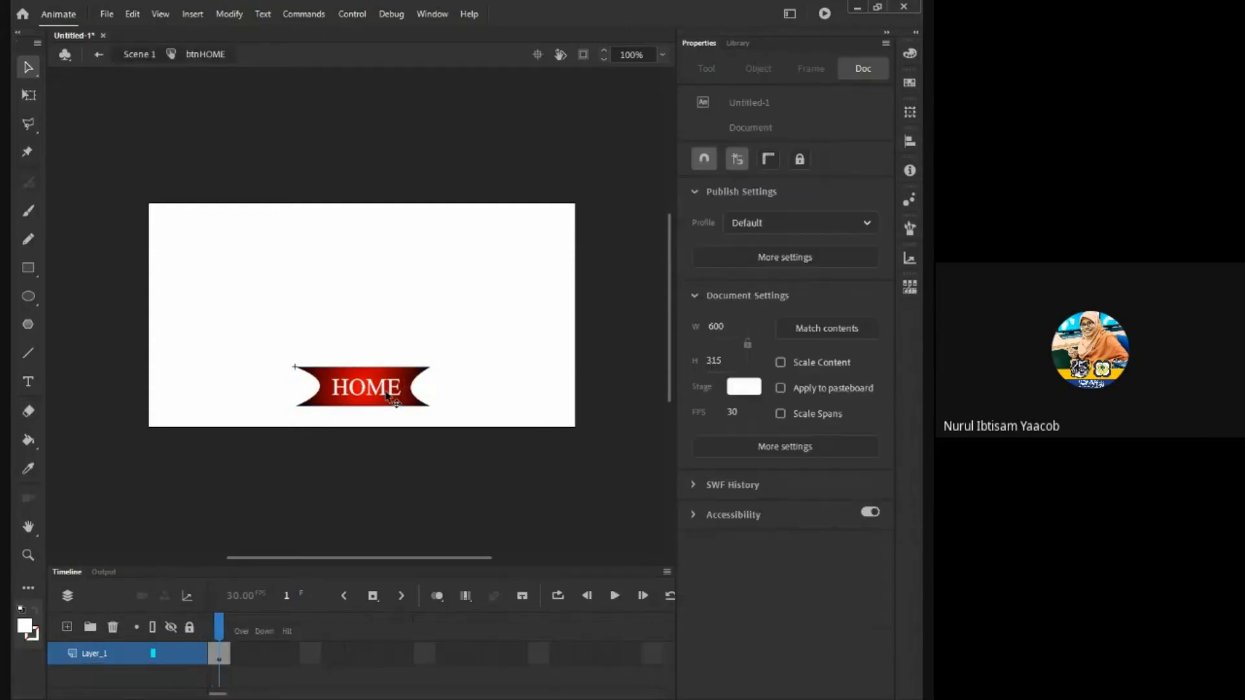
{"action": "double_click", "coordinate": [533, 396]}
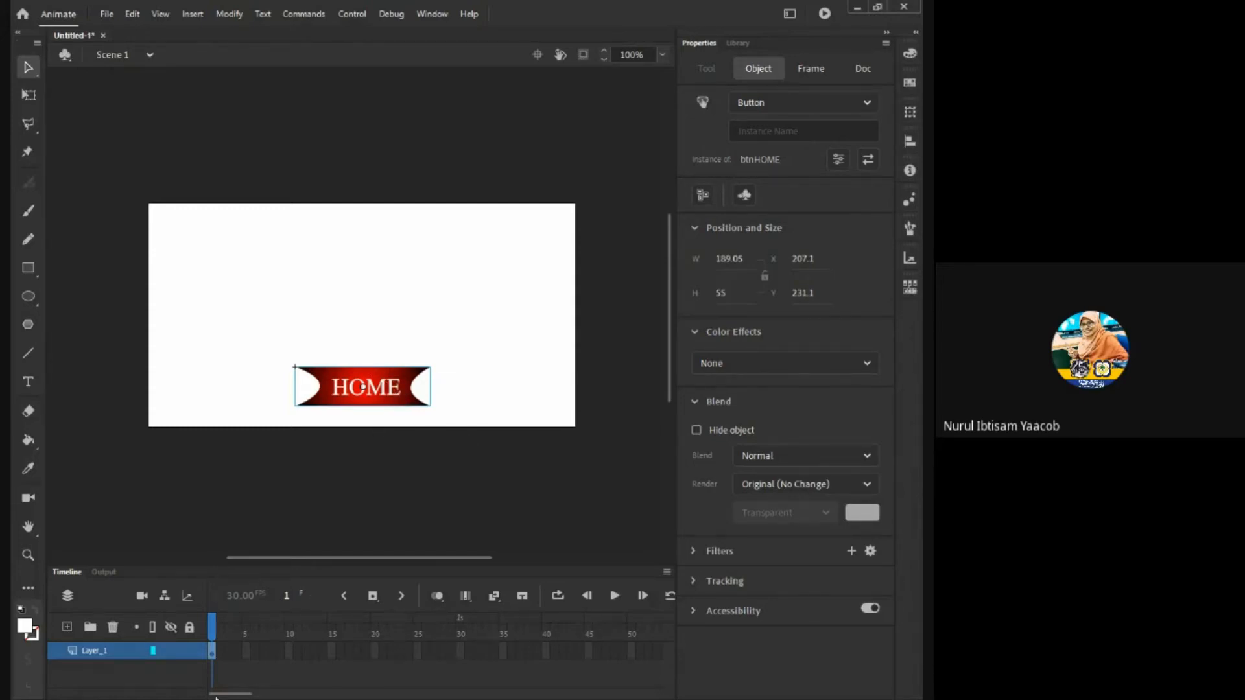
- Open the btnHOME instance on the stage for editing in place
{"action": "double_click", "coordinate": [406, 394]}
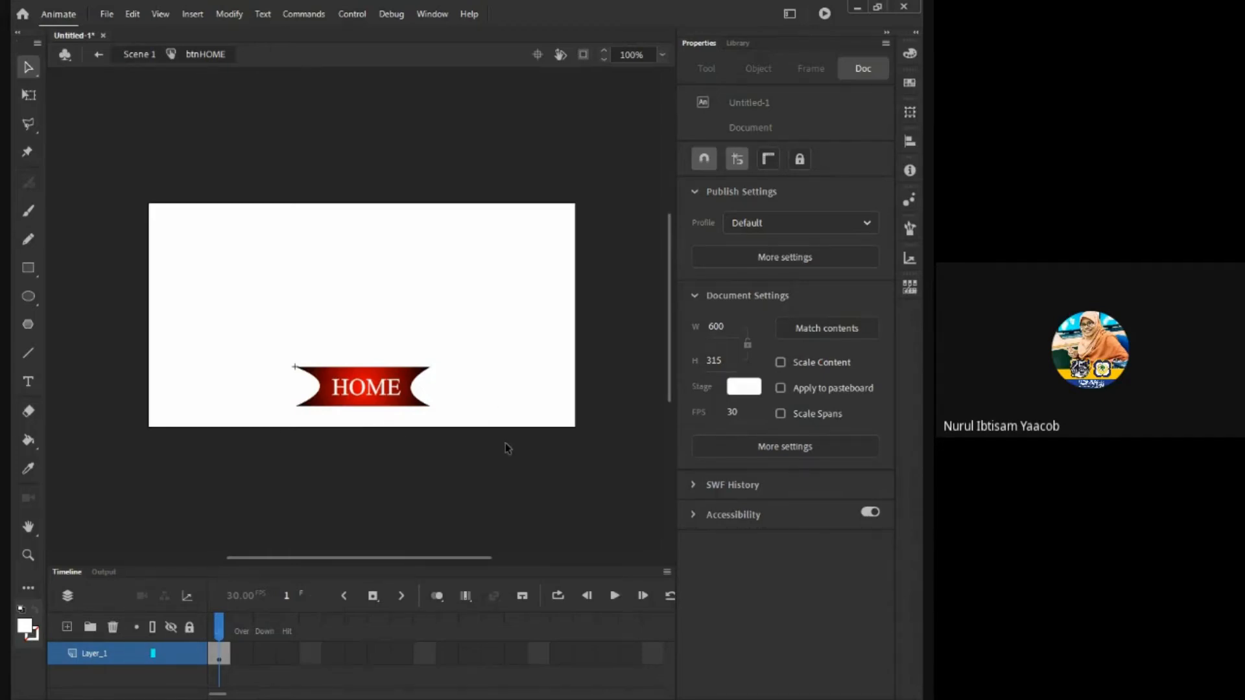
{"action": "left_click", "coordinate": [355, 388]}
{"action": "left_click", "coordinate": [457, 378]}
- Try inserting a keyframe in the Over state of Layer_1, and undo it
{"action": "left_click", "coordinate": [241, 657]}
{"action": "left_click", "coordinate": [194, 14]}
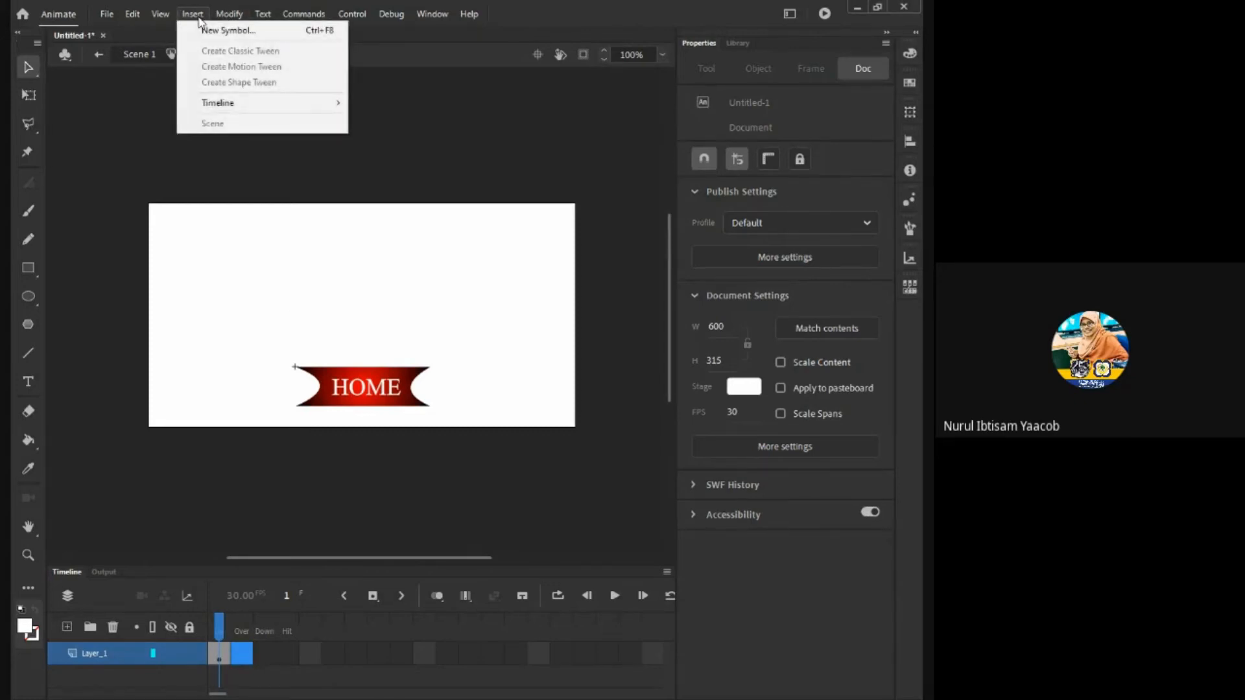
{"action": "mouse_move", "coordinate": [221, 103]}
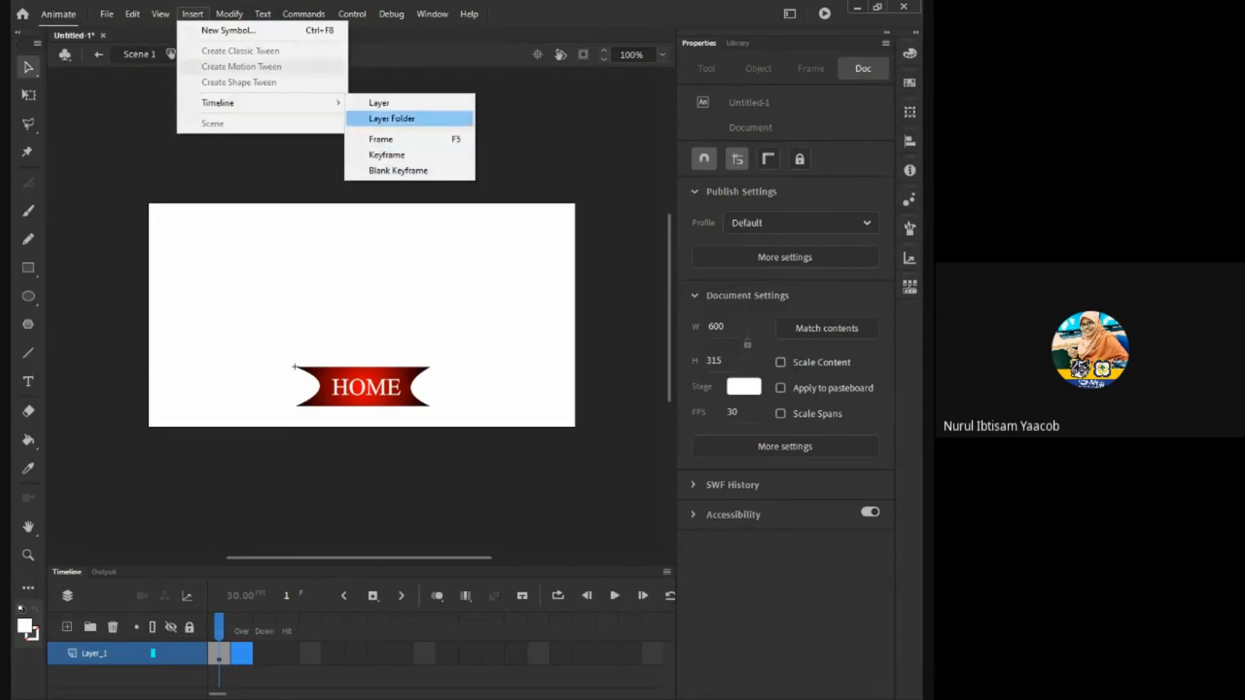
{"action": "left_click", "coordinate": [194, 16]}
{"action": "left_click", "coordinate": [193, 14]}
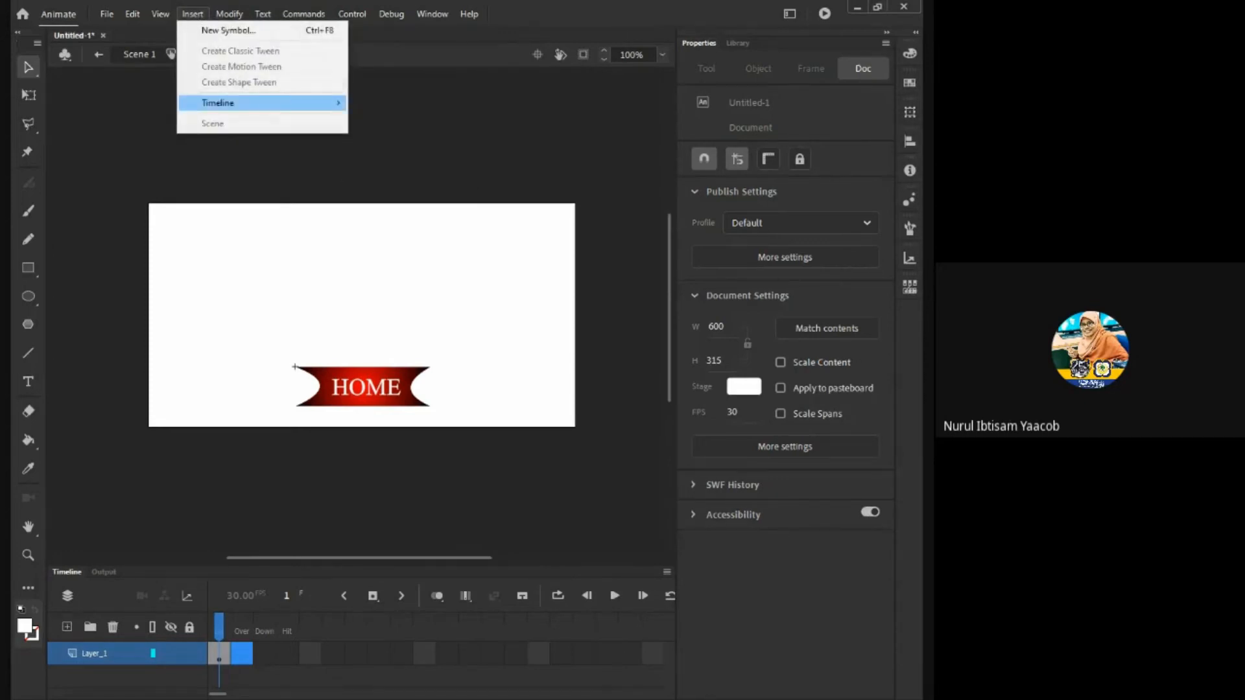
{"action": "mouse_move", "coordinate": [220, 102]}
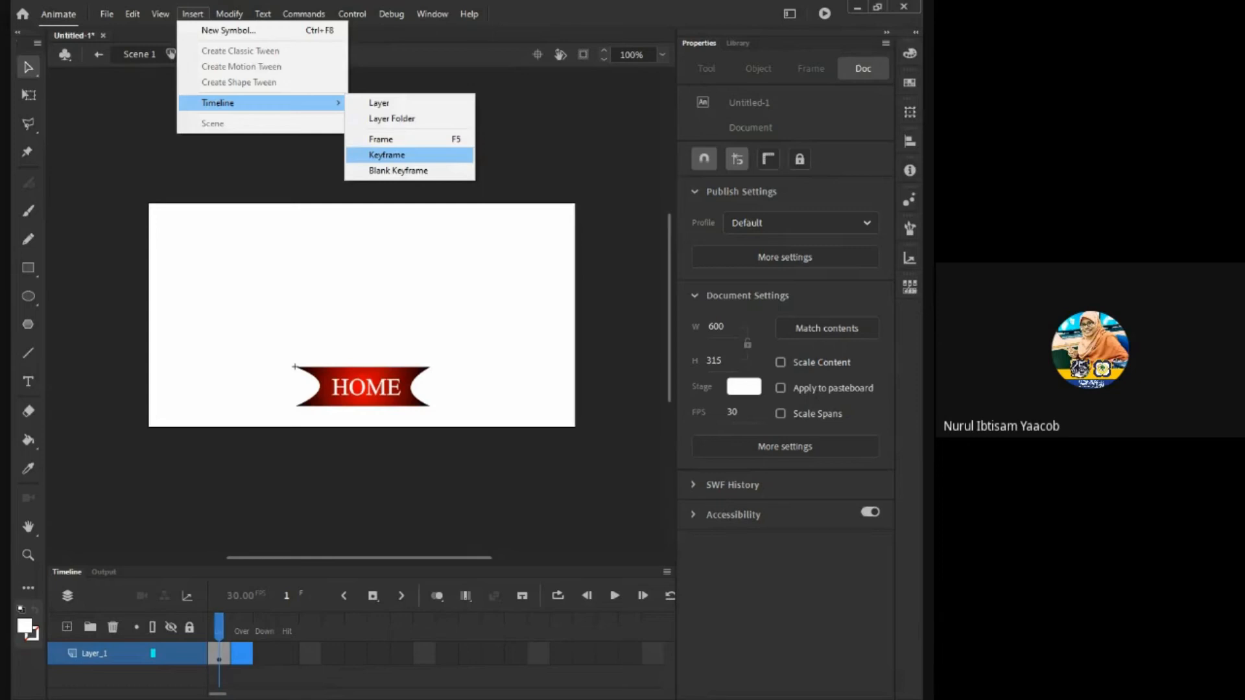
{"action": "left_click", "coordinate": [394, 156]}
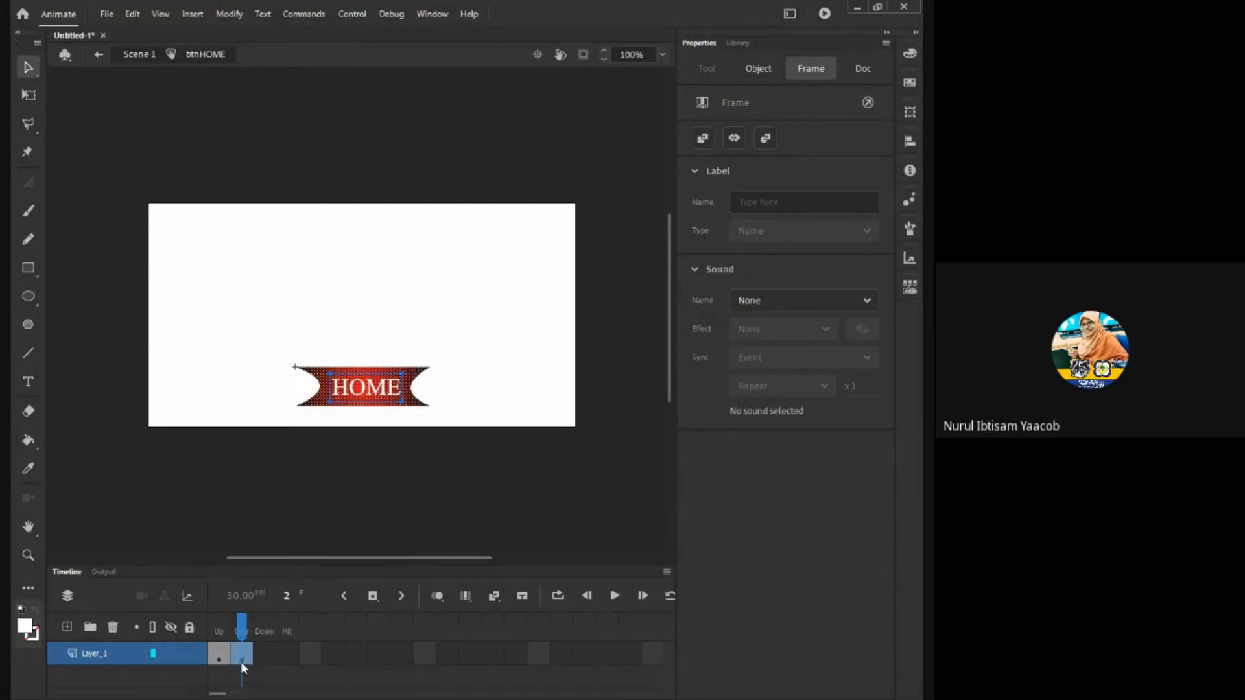
{"action": "key", "text": "ctrl+z"}
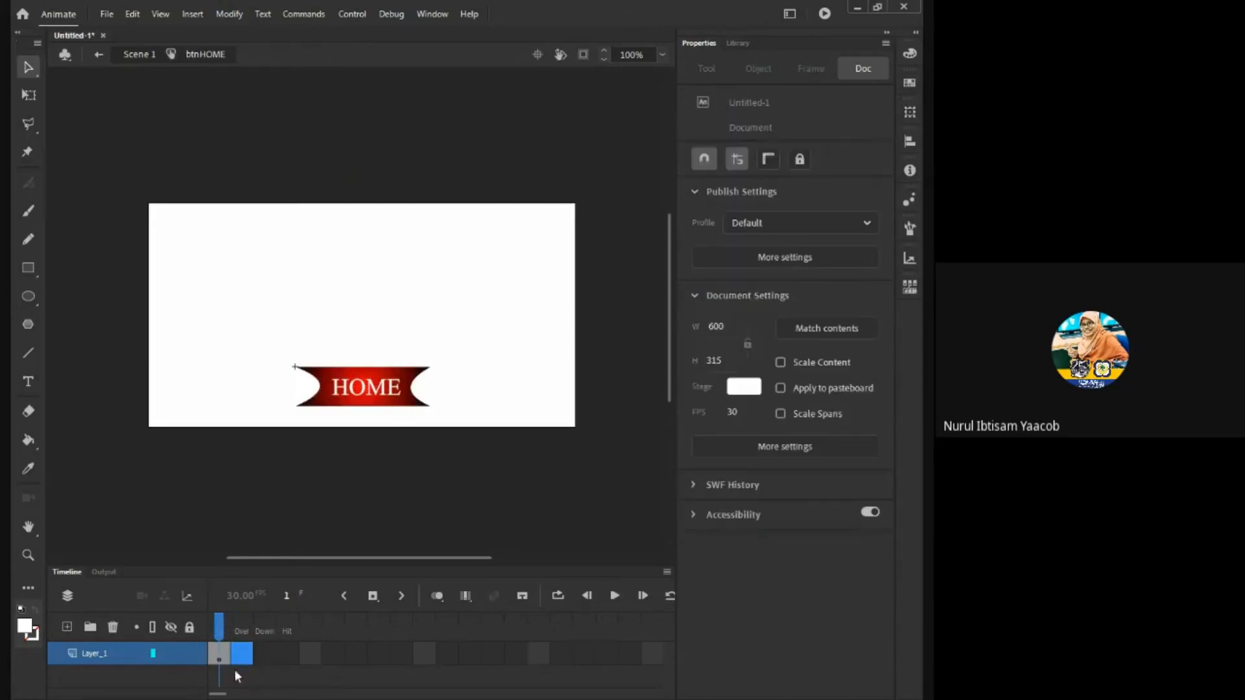
- Insert a keyframe in the Over state of Layer_1 in the btnHOME symbol
{"action": "left_click", "coordinate": [230, 507]}
{"action": "left_click", "coordinate": [244, 660]}
{"action": "left_click", "coordinate": [197, 18]}
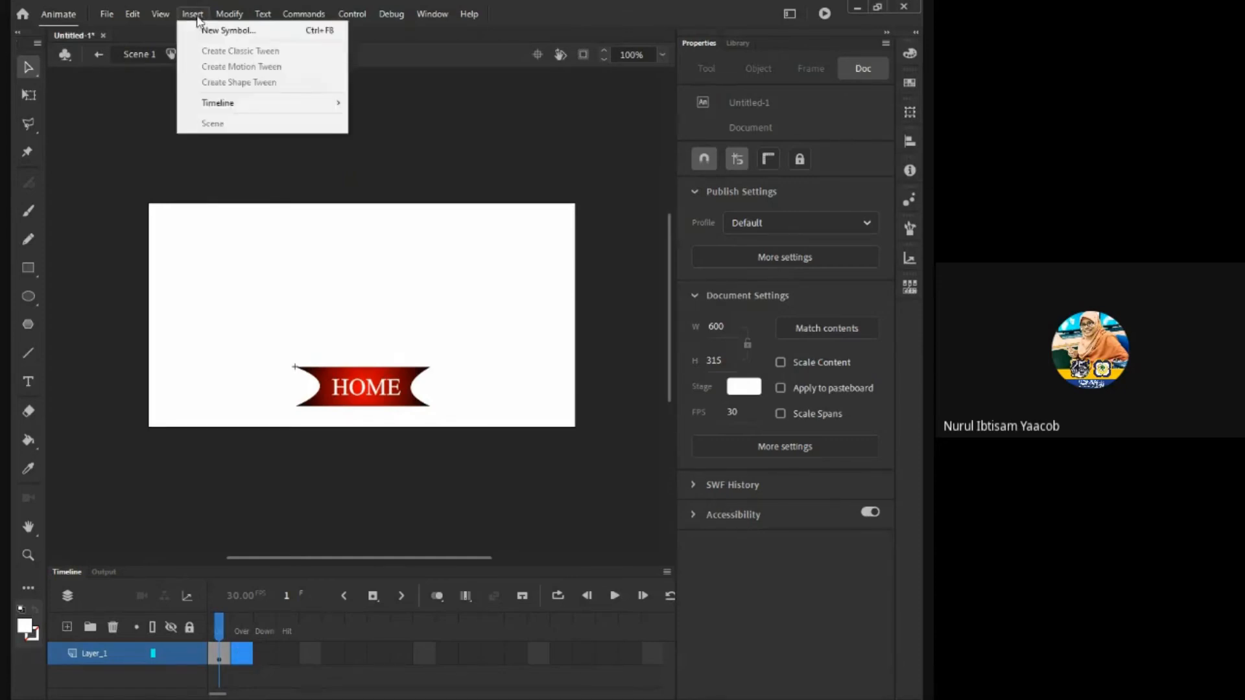
{"action": "mouse_move", "coordinate": [259, 103]}
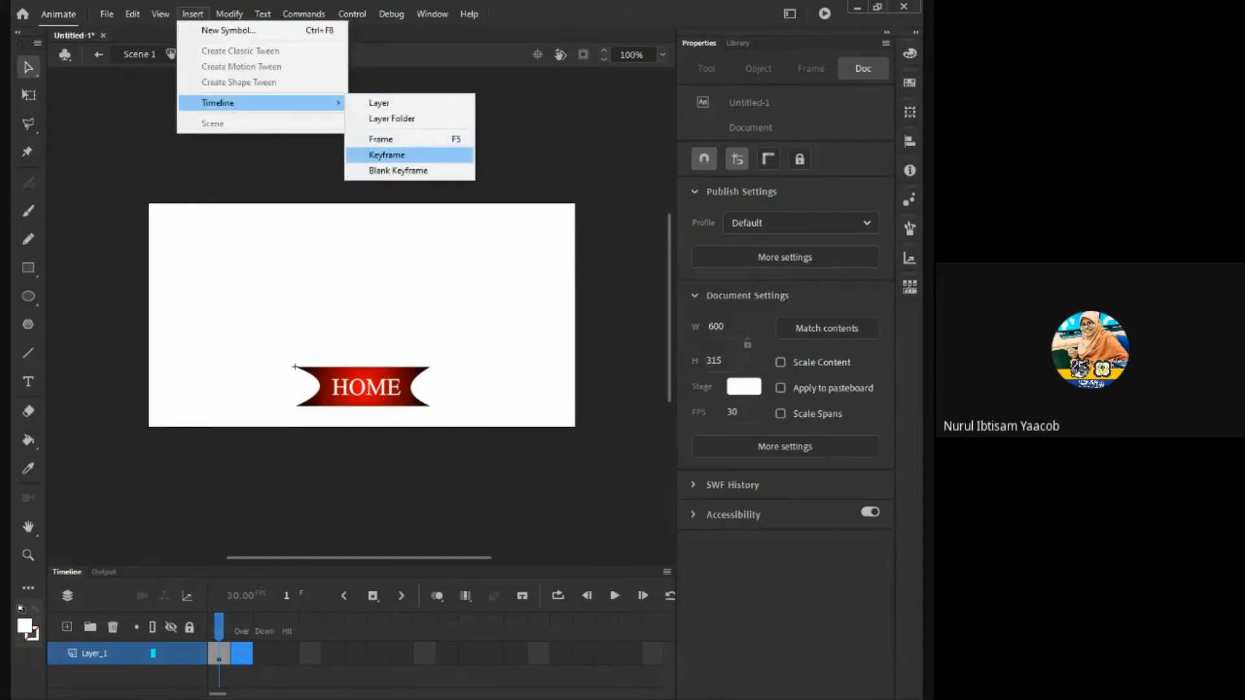
{"action": "left_click", "coordinate": [387, 155]}
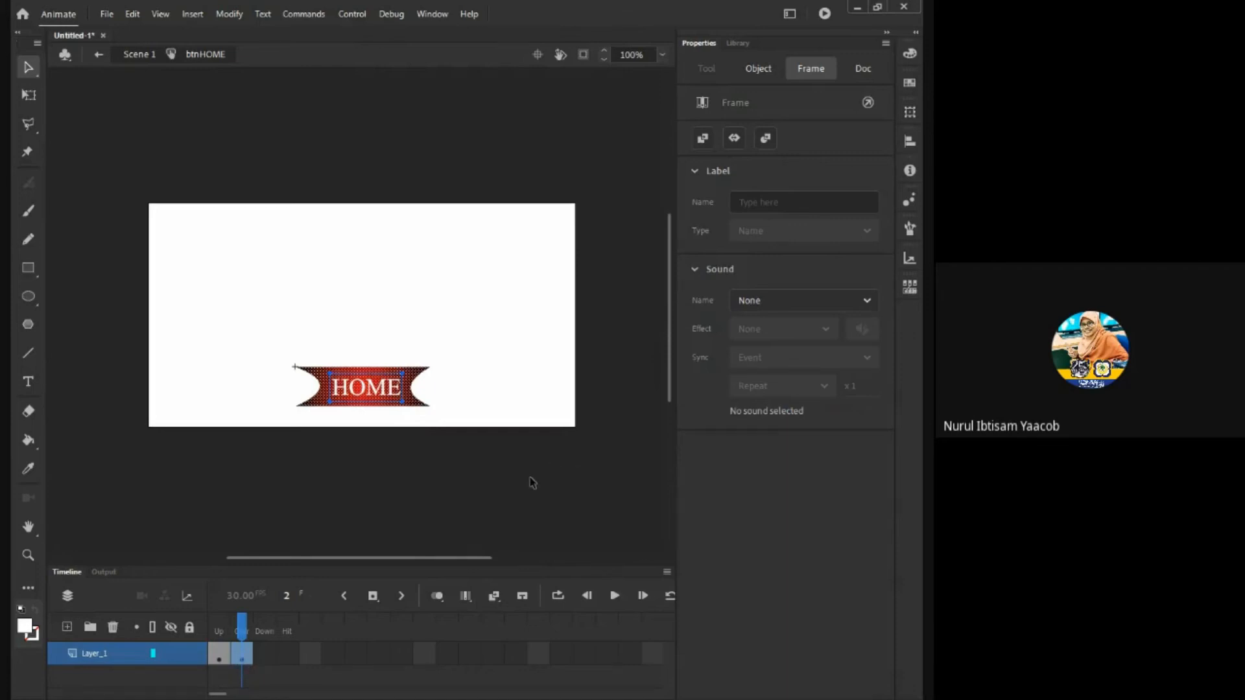
- Fill the banner shape in the Over frame with the green radial gradient swatch
{"action": "left_click", "coordinate": [485, 502]}
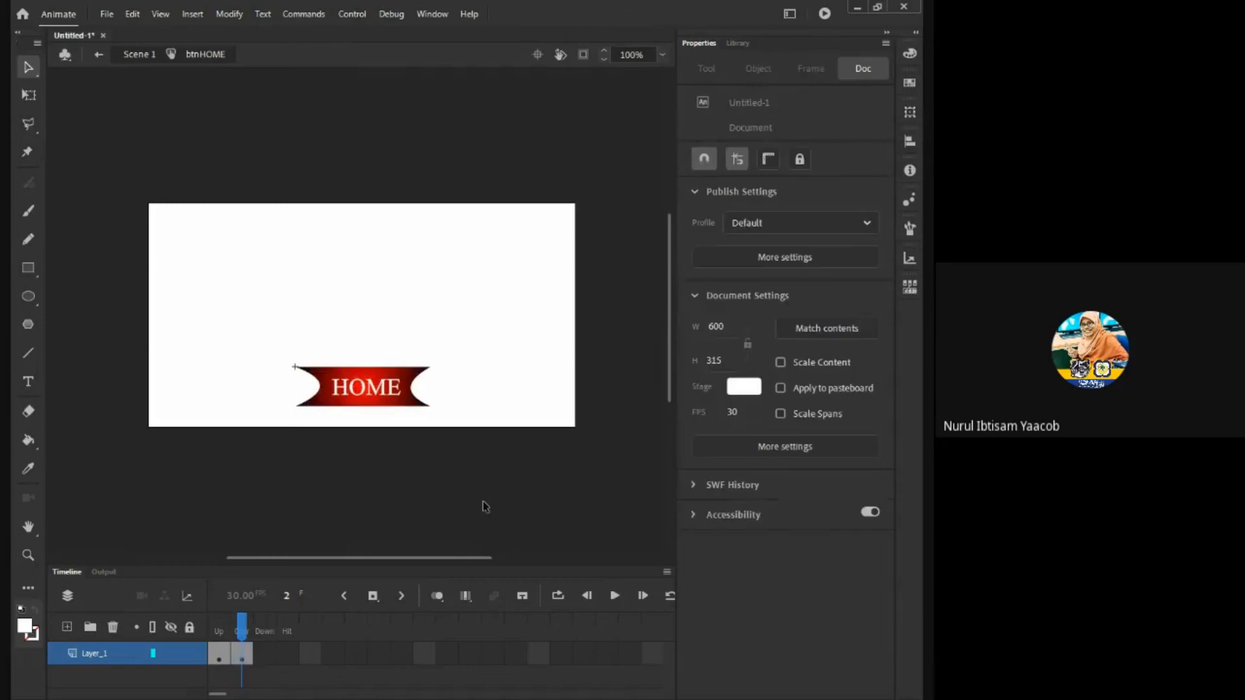
{"action": "left_click", "coordinate": [393, 371]}
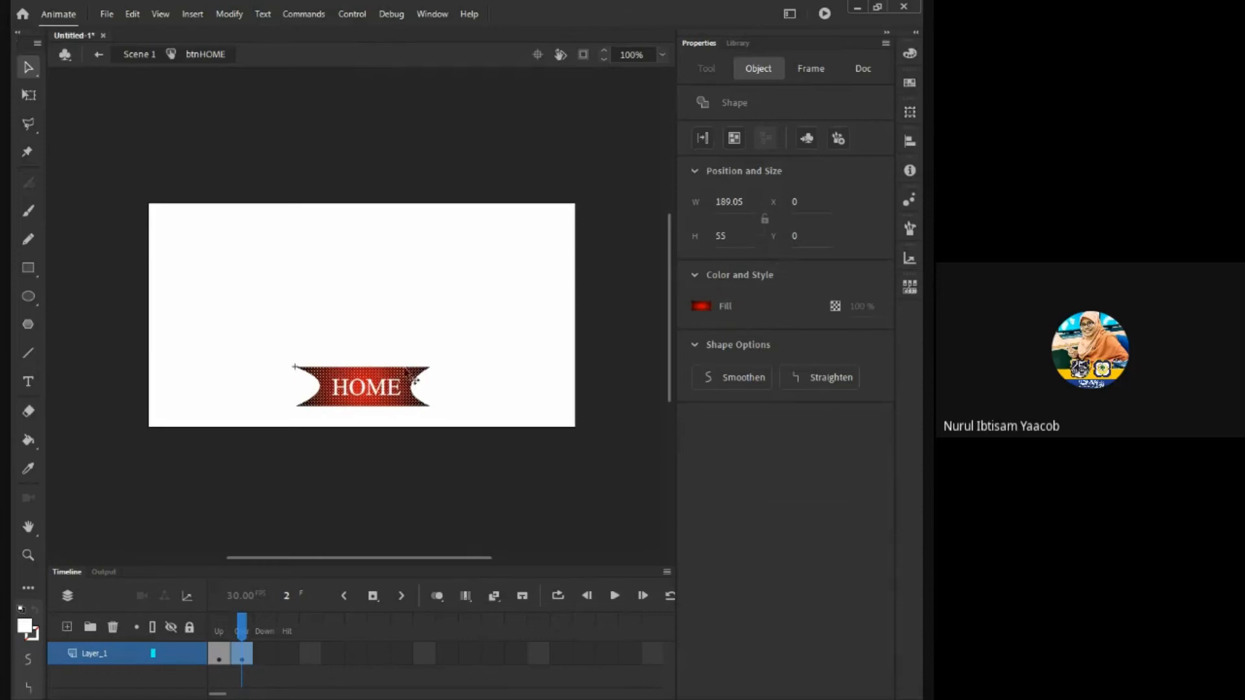
{"action": "left_click", "coordinate": [698, 306]}
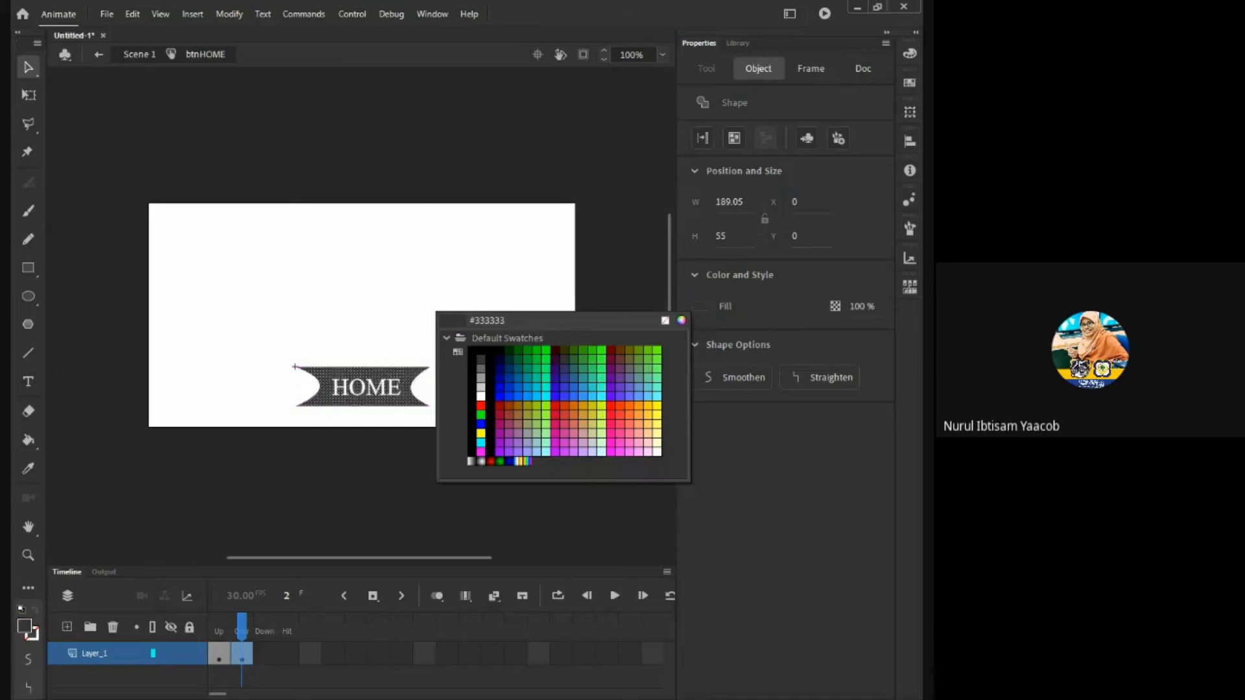
{"action": "left_click", "coordinate": [500, 461]}
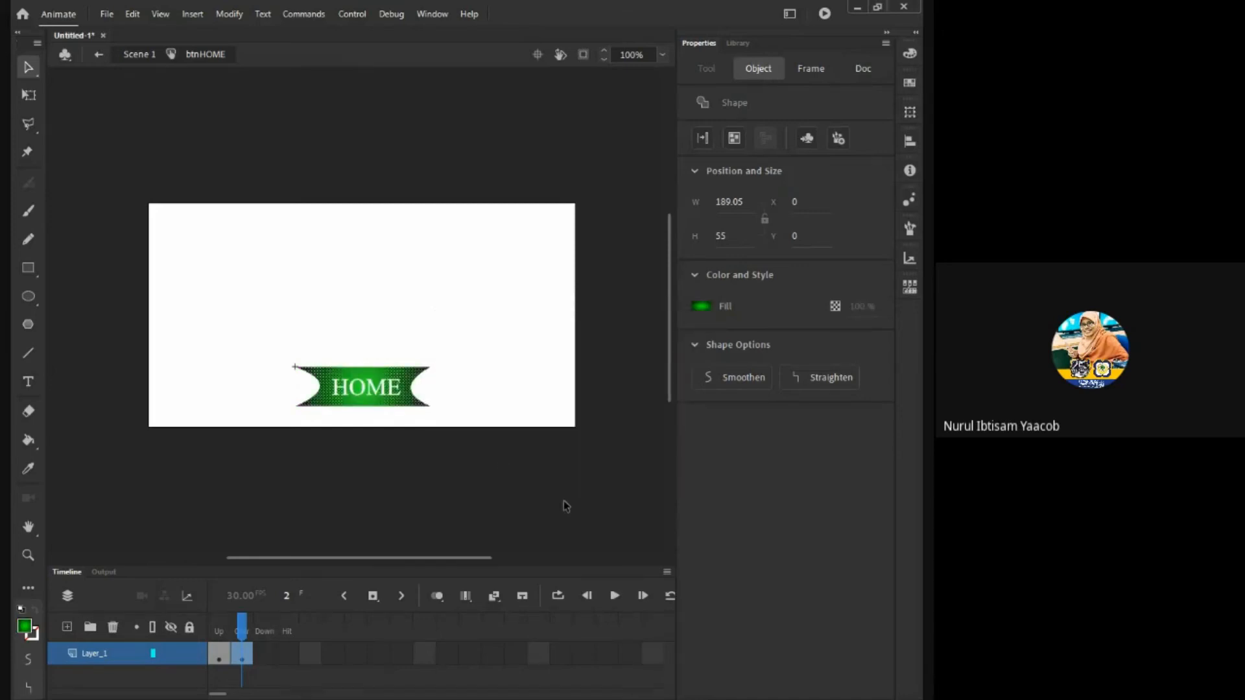
- Set the fill colour of the HOME text in the Over frame to yellow
{"action": "left_click", "coordinate": [376, 395]}
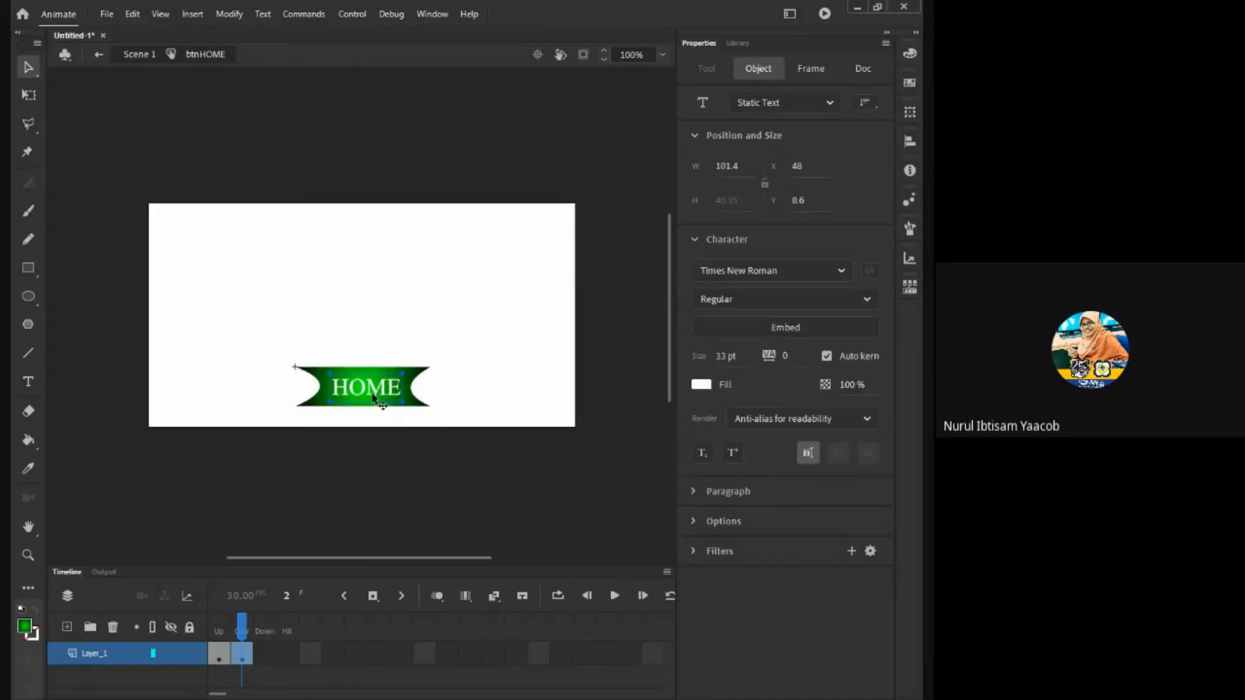
{"action": "key", "text": "ctrl+a"}
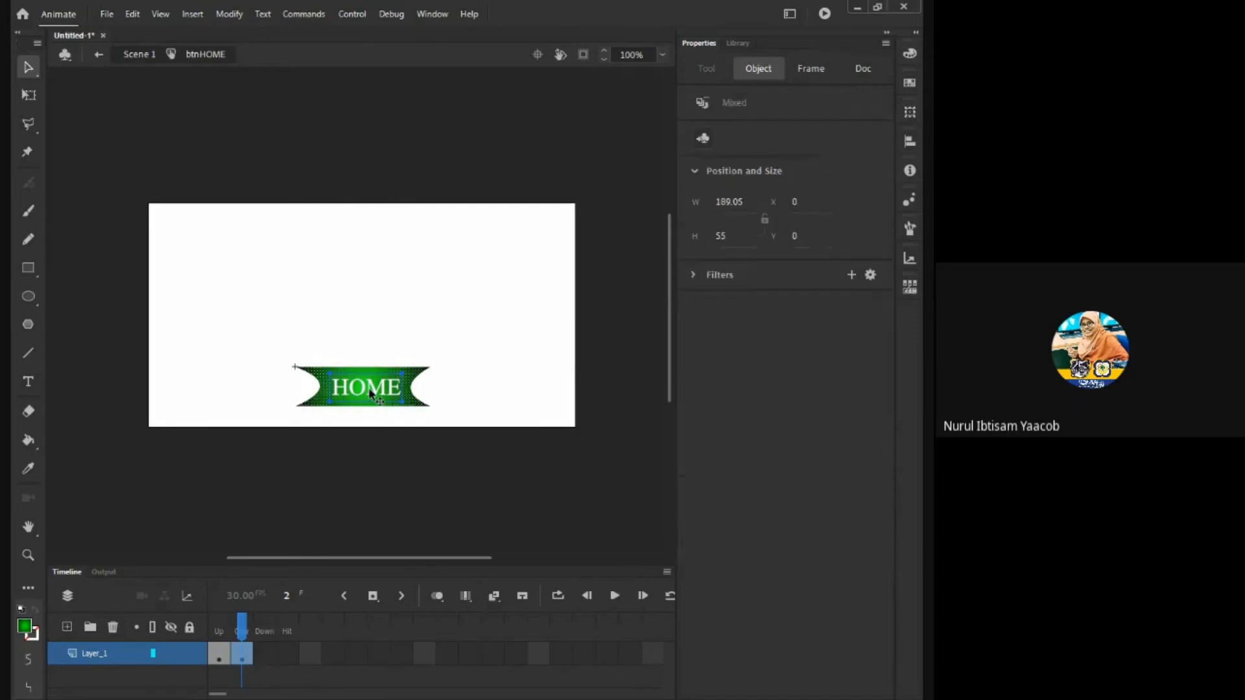
{"action": "left_click", "coordinate": [425, 387]}
{"action": "double_click", "coordinate": [372, 391]}
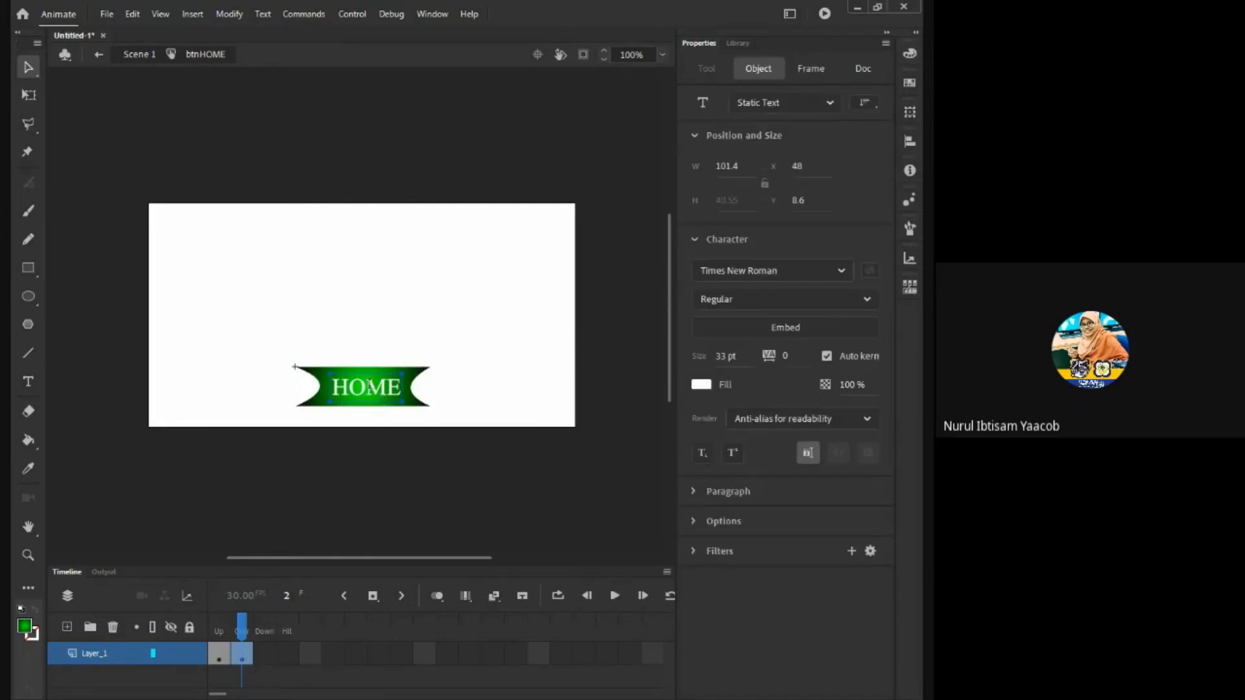
{"action": "key", "text": "ctrl+a"}
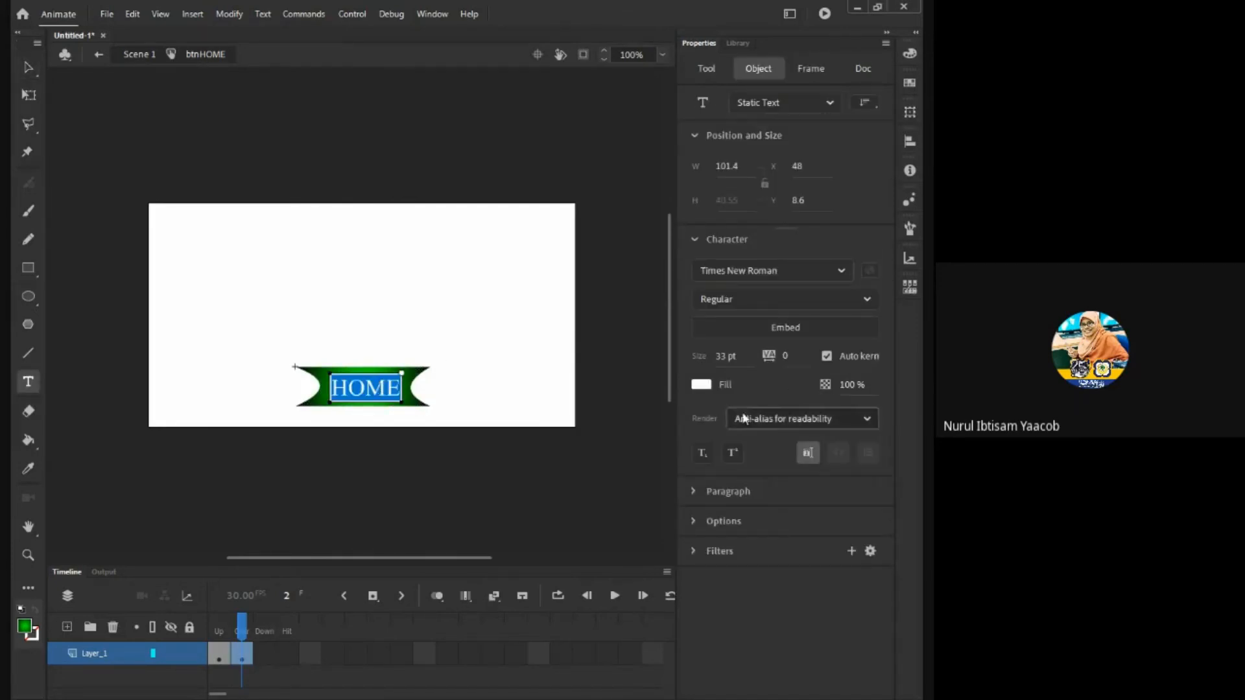
{"action": "left_click", "coordinate": [701, 384]}
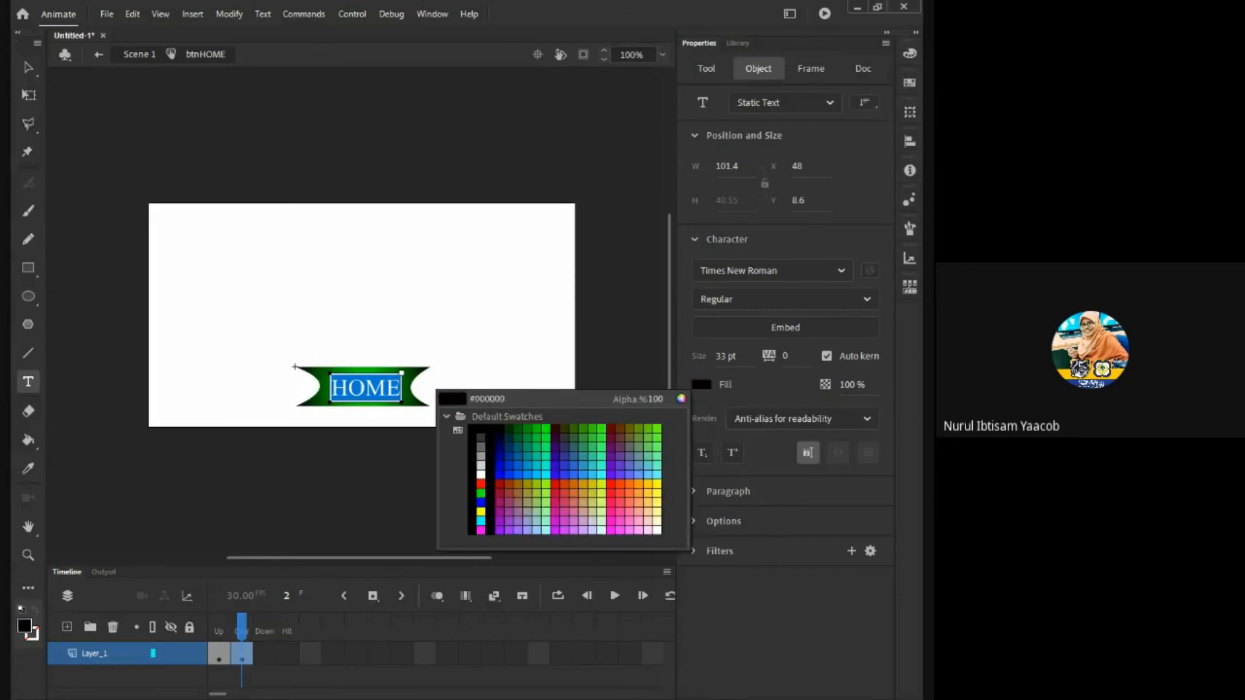
{"action": "left_click", "coordinate": [481, 512]}
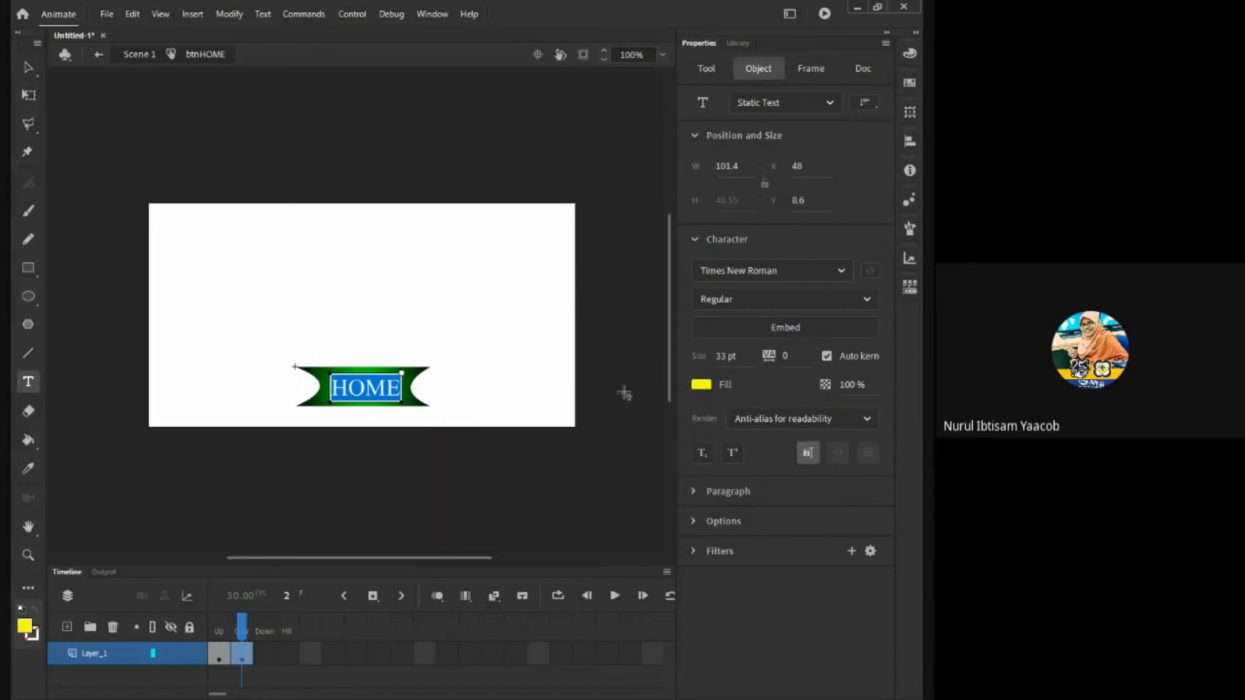
{"action": "left_click", "coordinate": [33, 75]}
{"action": "left_click", "coordinate": [476, 345]}
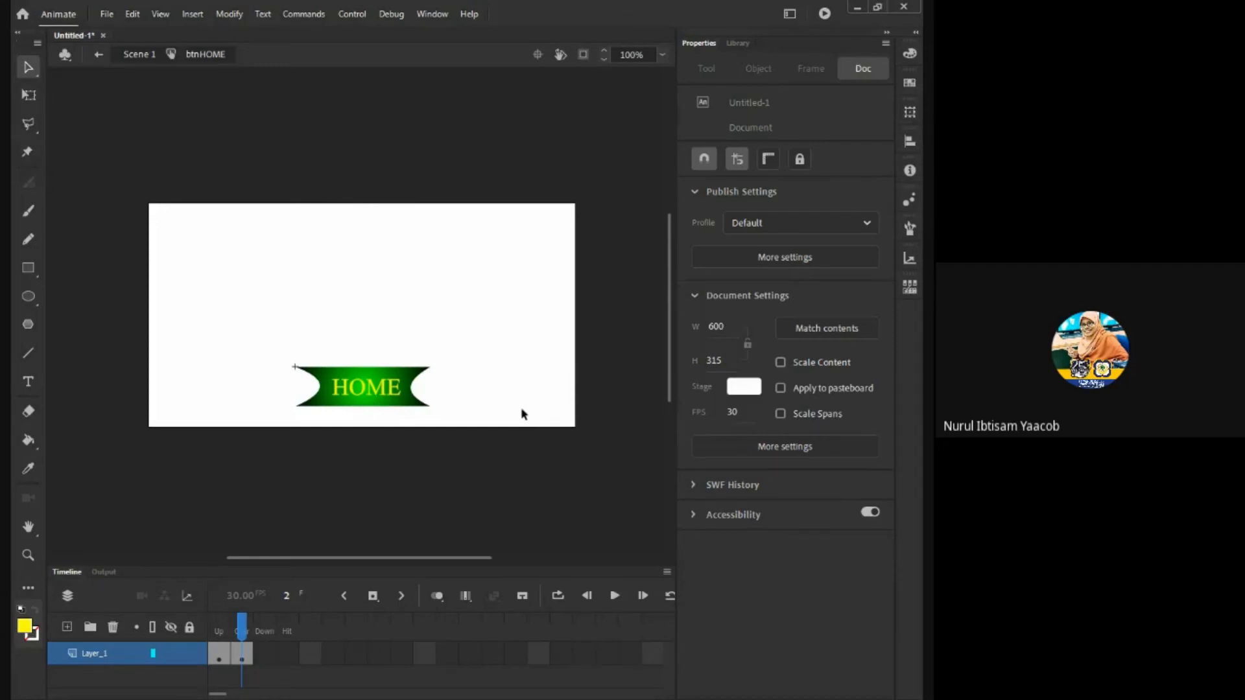
- Test the movie twice to check how the HOME button responds to the pointer
{"action": "left_click", "coordinate": [825, 15]}
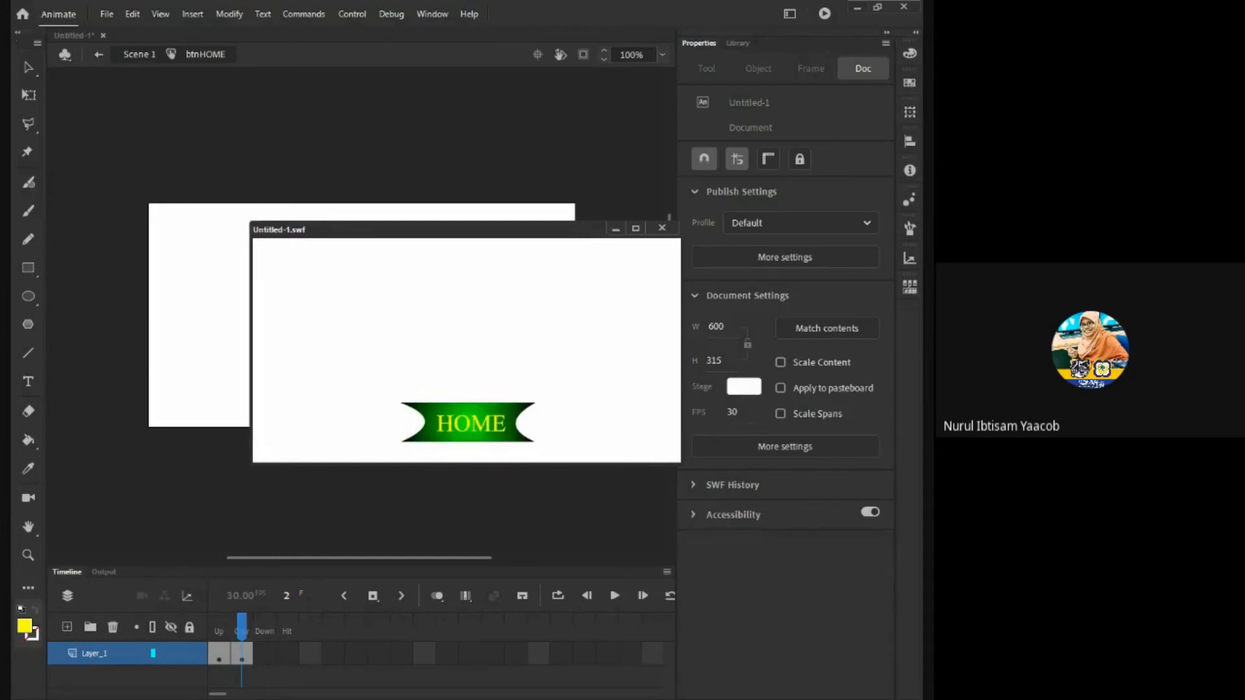
{"action": "left_click", "coordinate": [662, 228]}
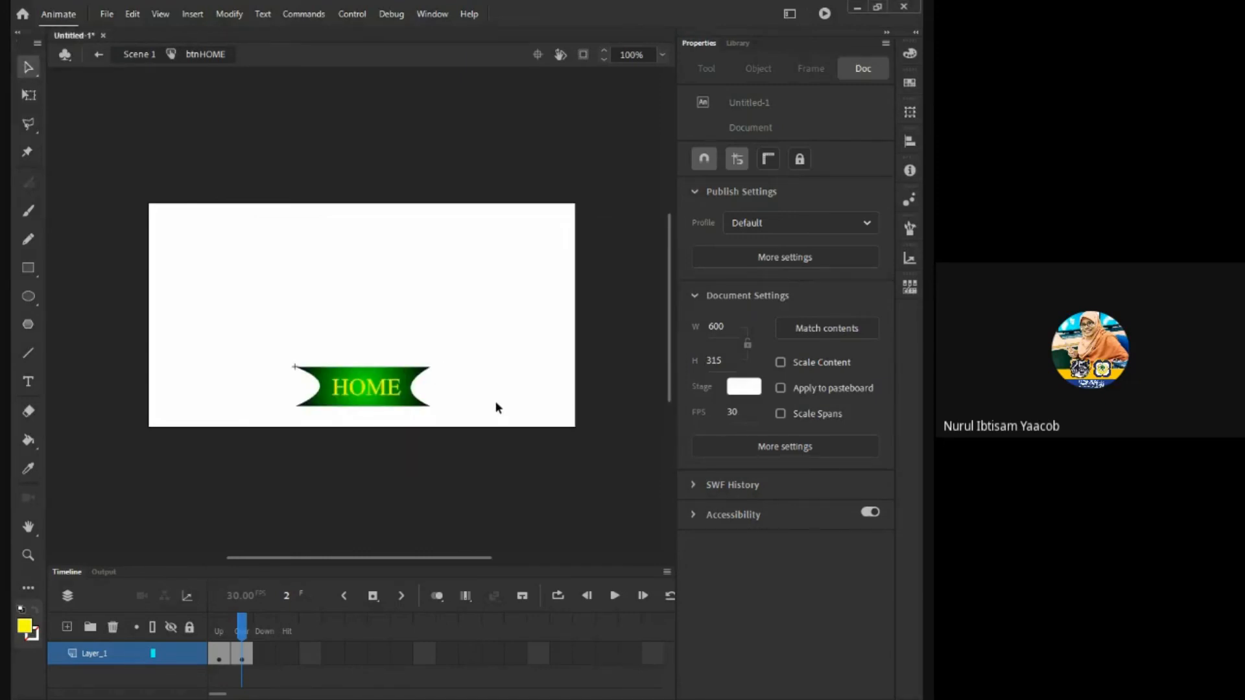
{"action": "key", "text": "ctrl+Return"}
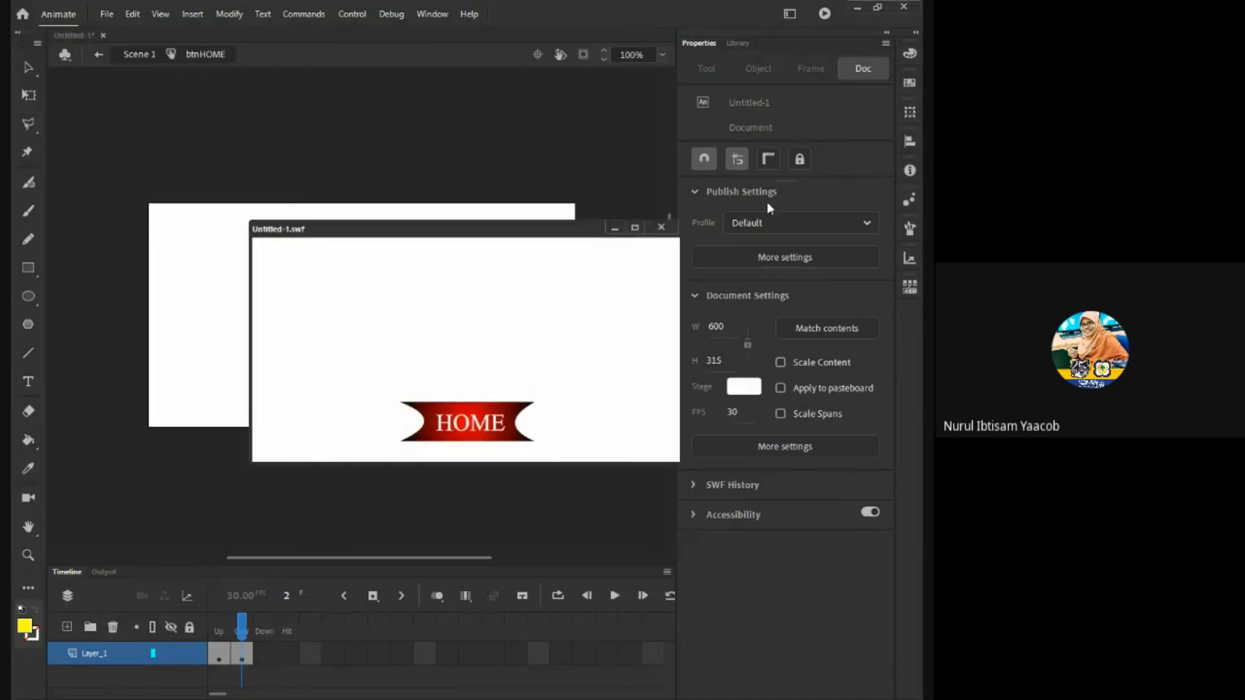
- Close the movie preview and insert a keyframe in the Down state of Layer_1 in the btnHOME symbol
{"action": "left_click", "coordinate": [662, 227]}
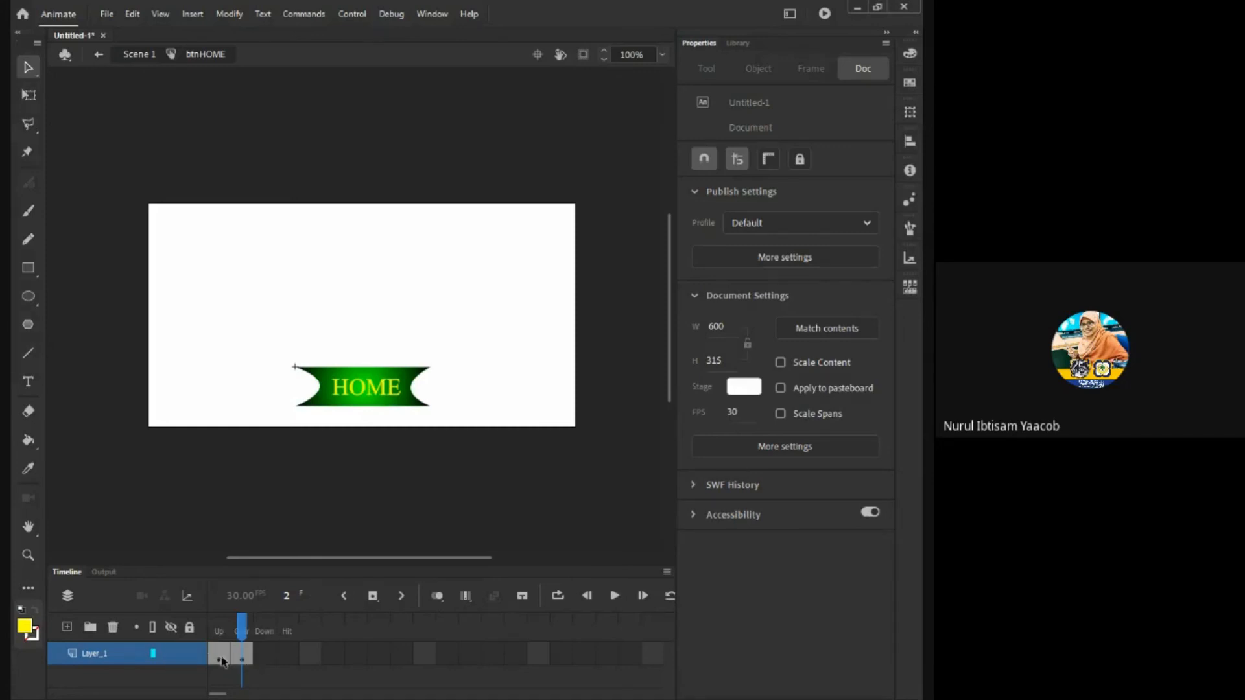
{"action": "left_click", "coordinate": [237, 654]}
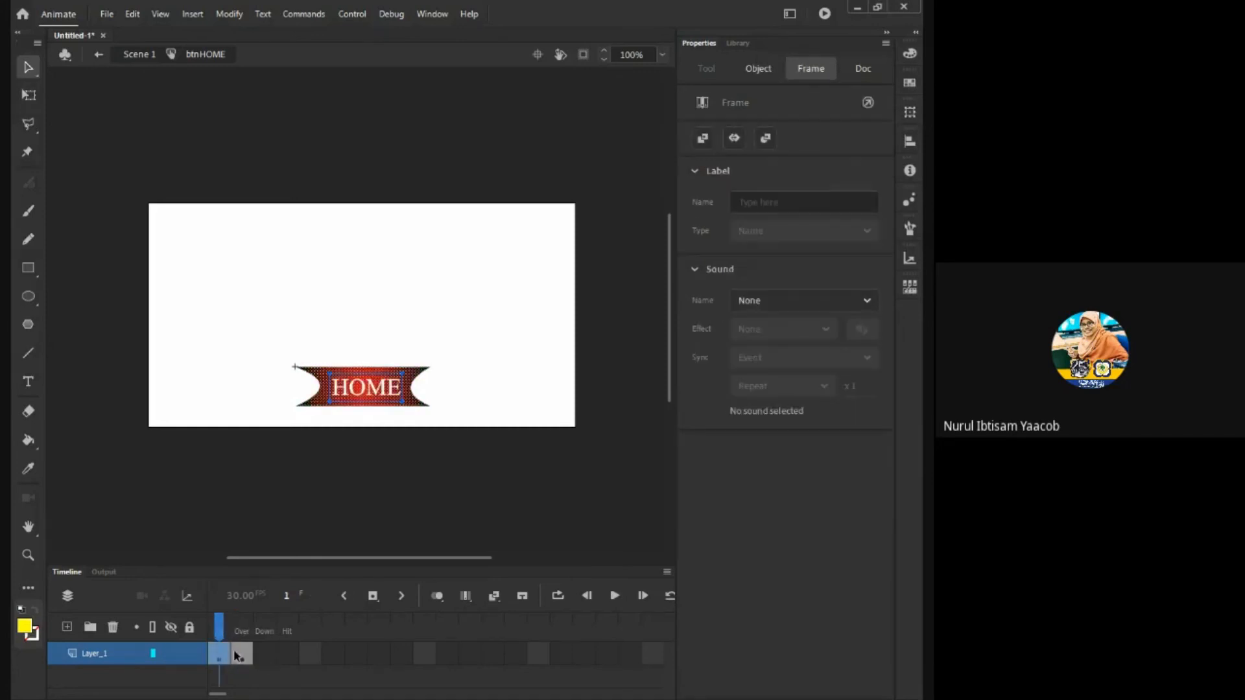
{"action": "left_click", "coordinate": [270, 656]}
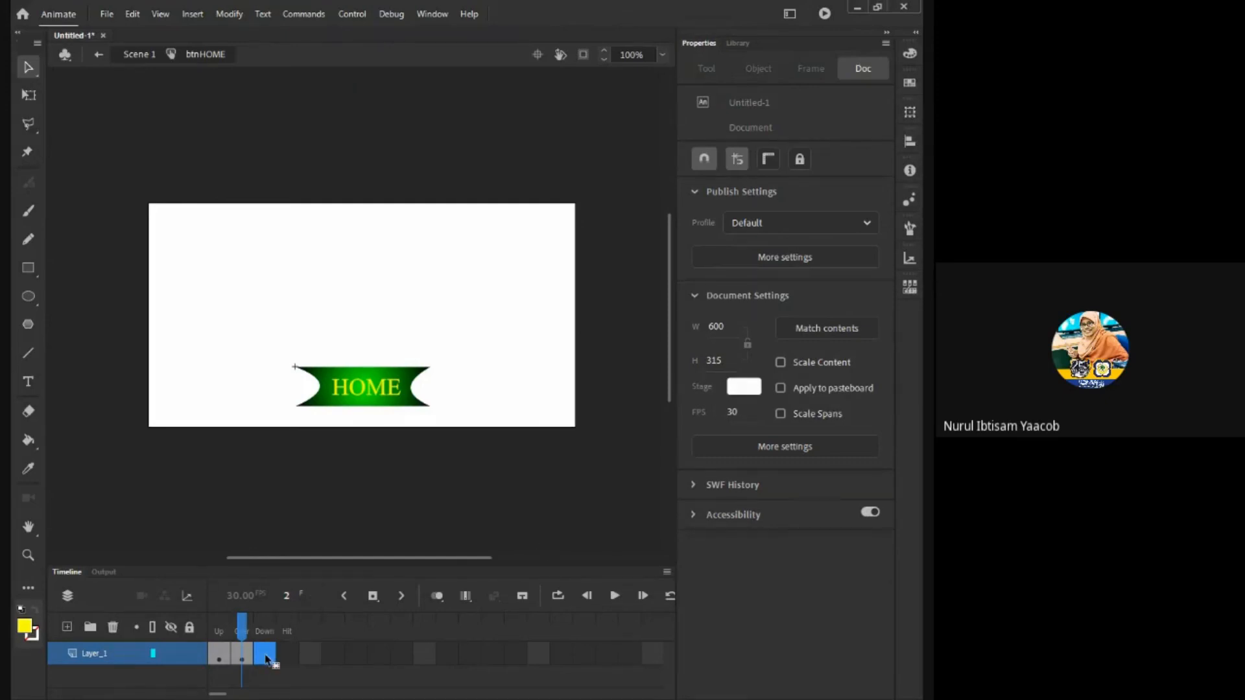
{"action": "left_click", "coordinate": [194, 15]}
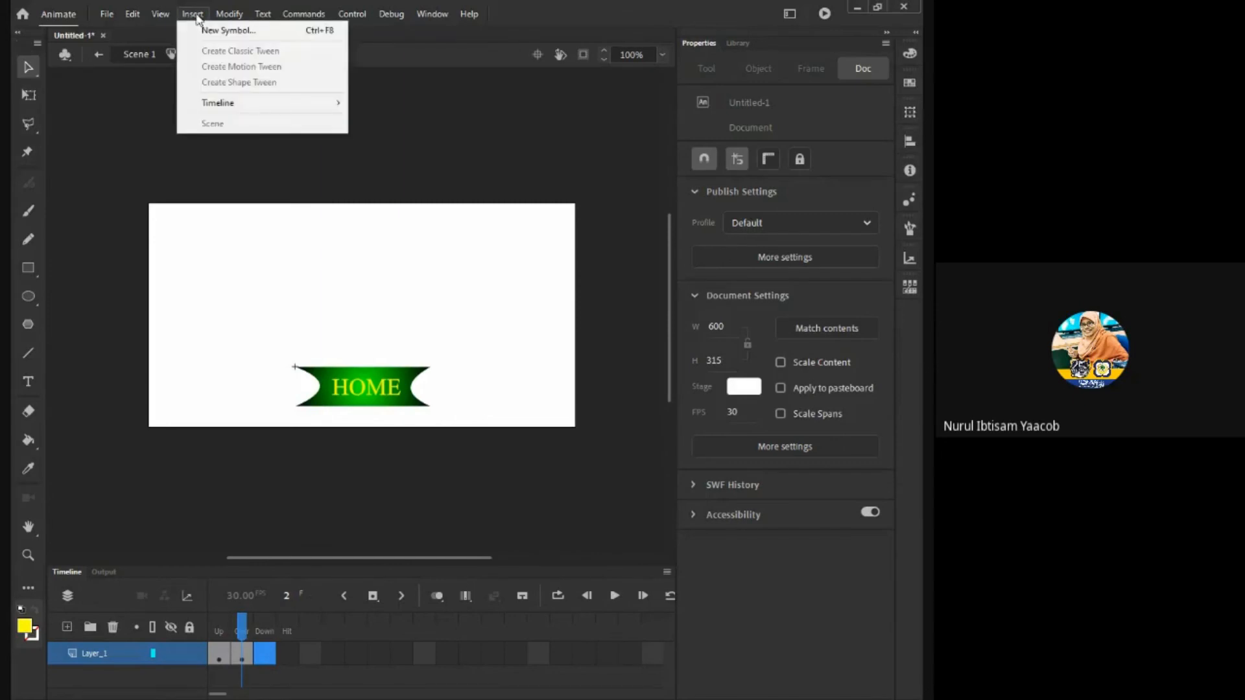
{"action": "mouse_move", "coordinate": [272, 102]}
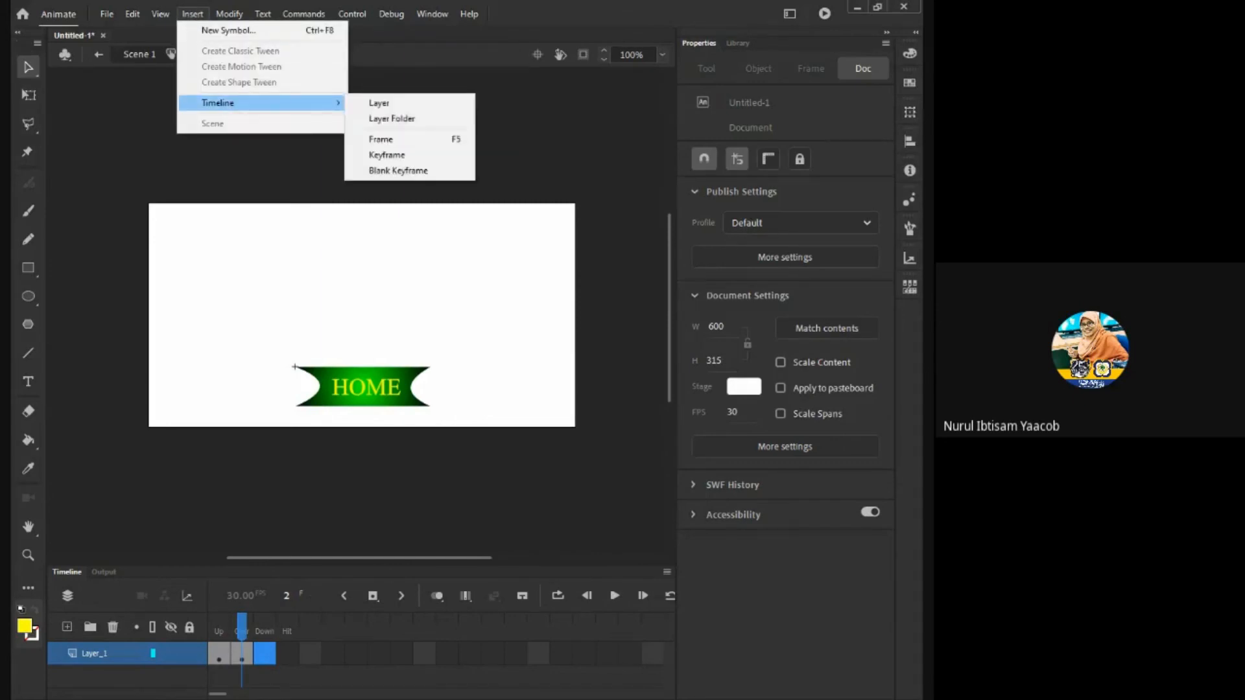
{"action": "left_click", "coordinate": [407, 155]}
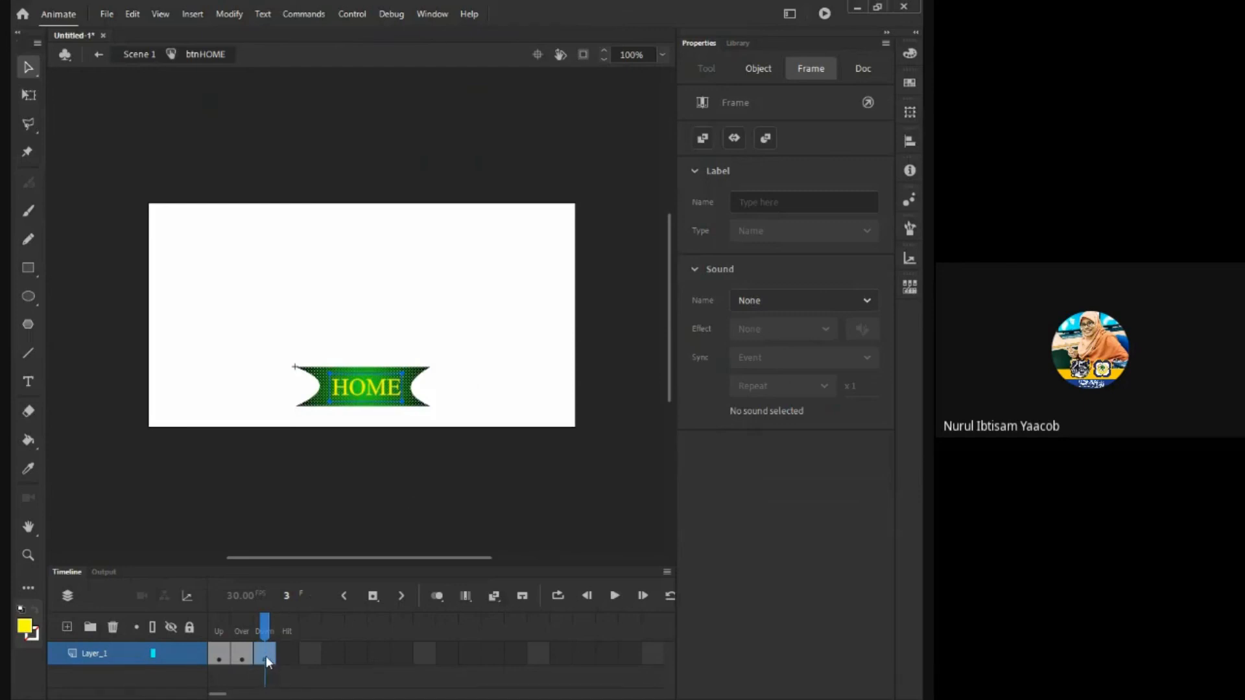
- Fill the banner shape in the Down frame with the blue radial gradient swatch
{"action": "left_click", "coordinate": [586, 457]}
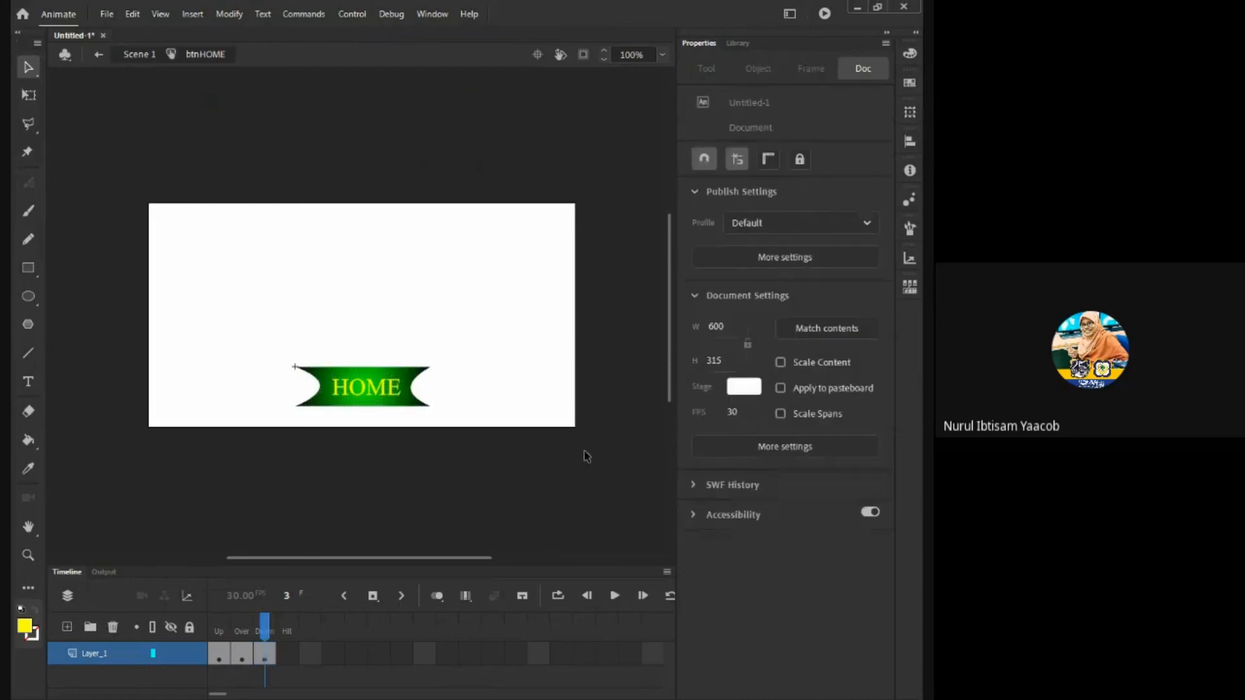
{"action": "left_click", "coordinate": [398, 378]}
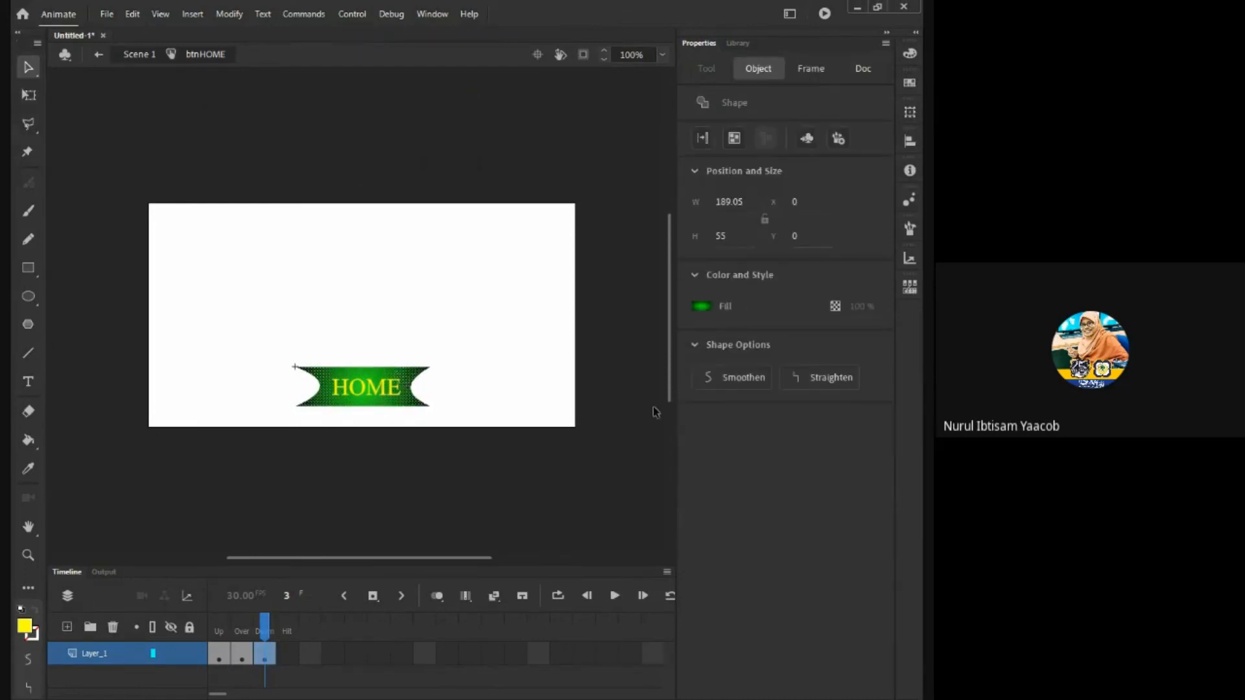
{"action": "left_click", "coordinate": [701, 307]}
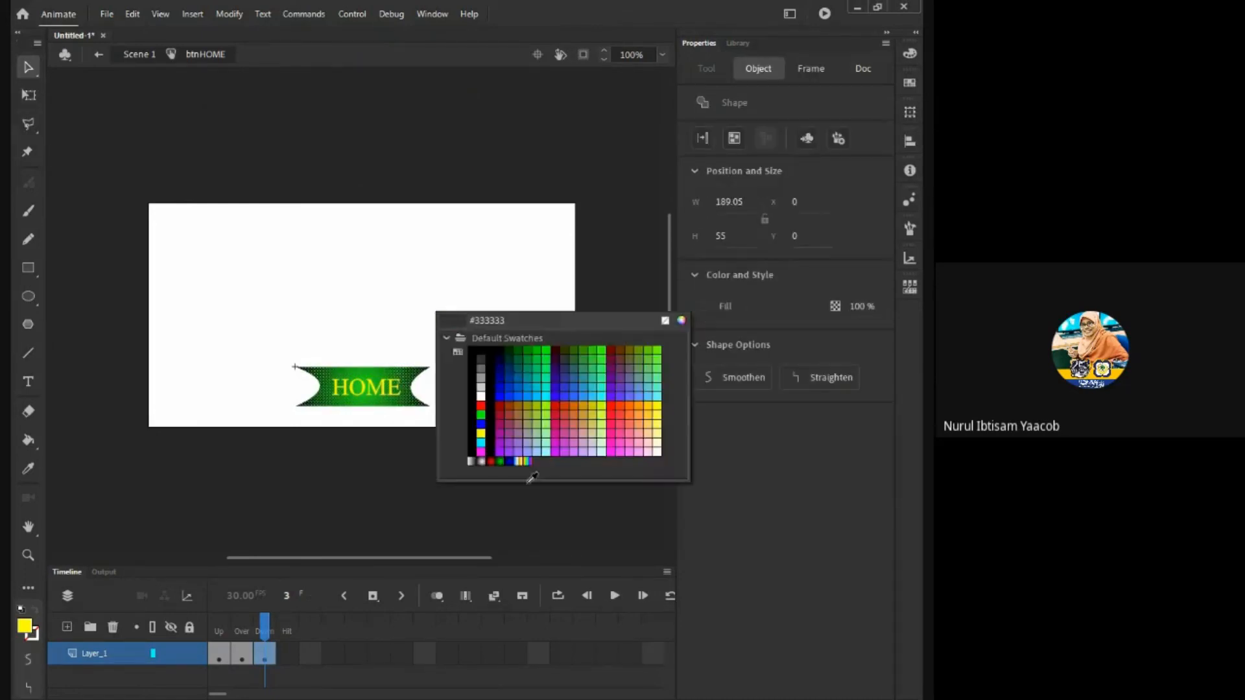
{"action": "left_click", "coordinate": [509, 463]}
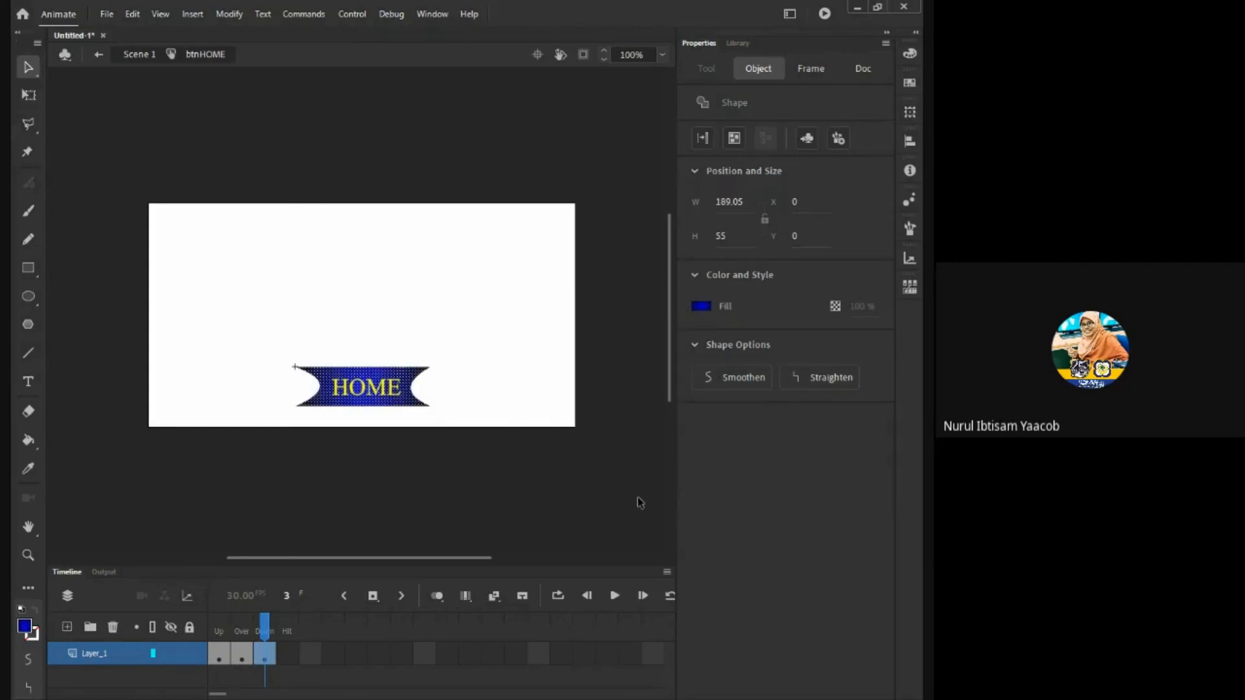
- Set the fill colour of the HOME text in the Down frame to light green #99FF00
{"action": "left_click", "coordinate": [455, 381]}
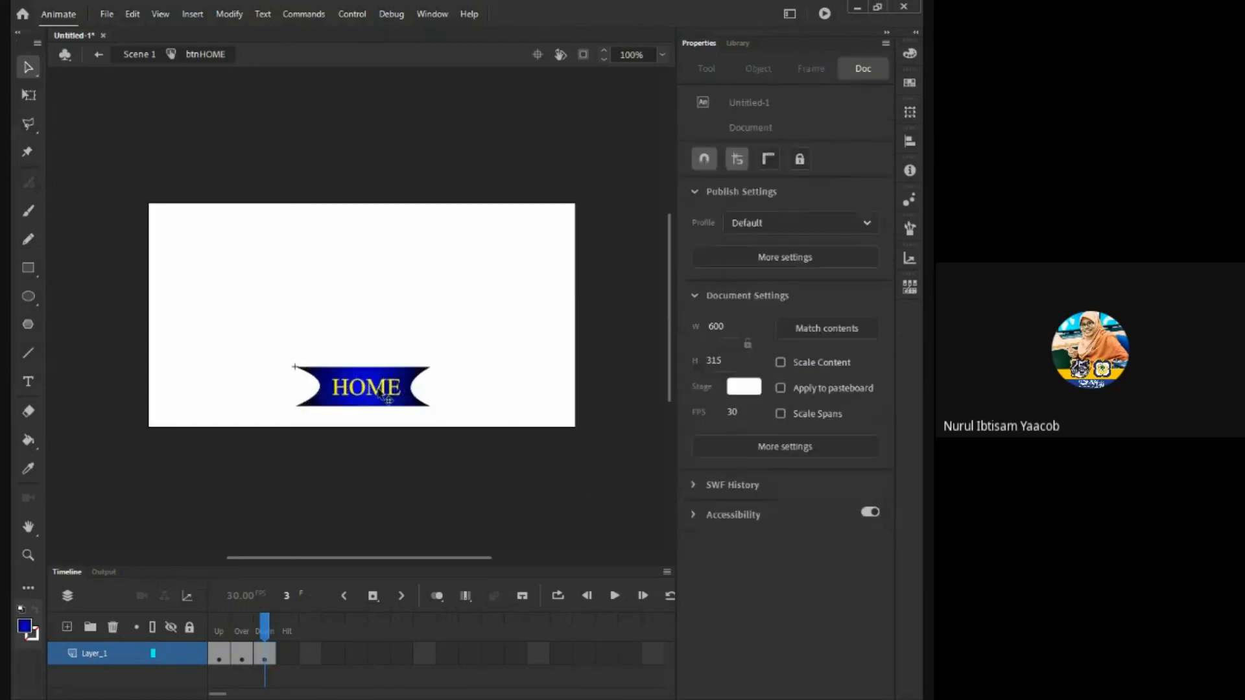
{"action": "left_click", "coordinate": [387, 398]}
{"action": "double_click", "coordinate": [383, 389]}
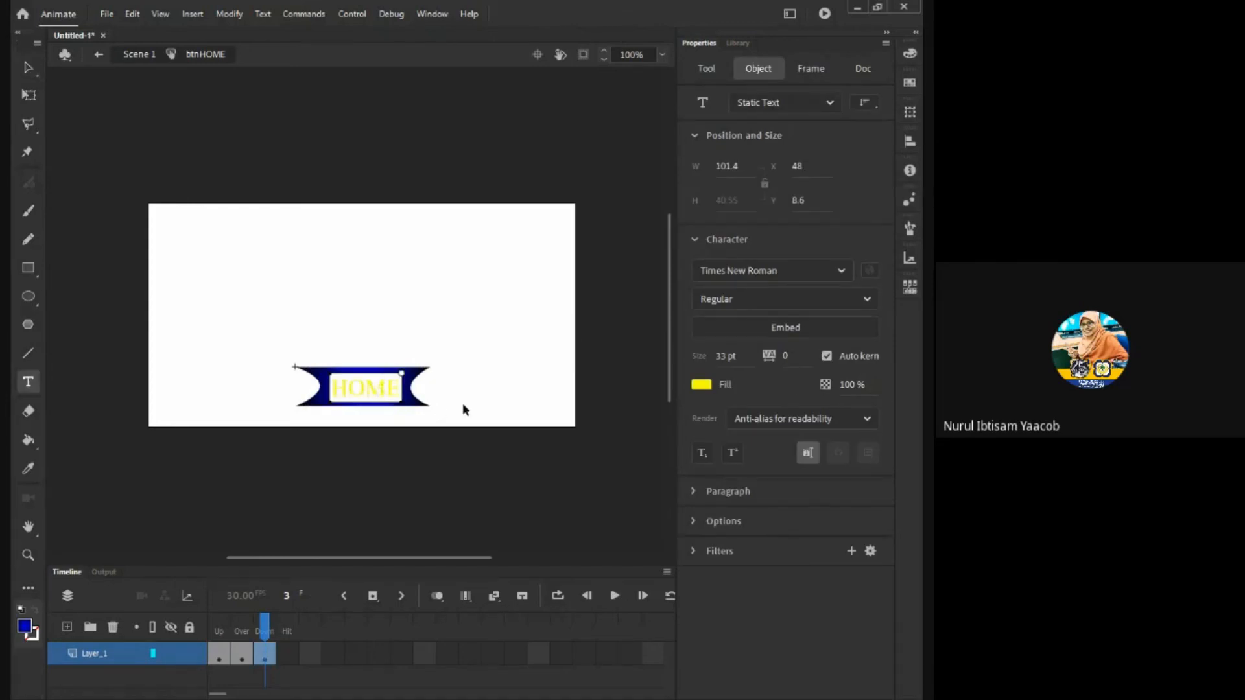
{"action": "key", "text": "ctrl+a"}
{"action": "left_click", "coordinate": [701, 386]}
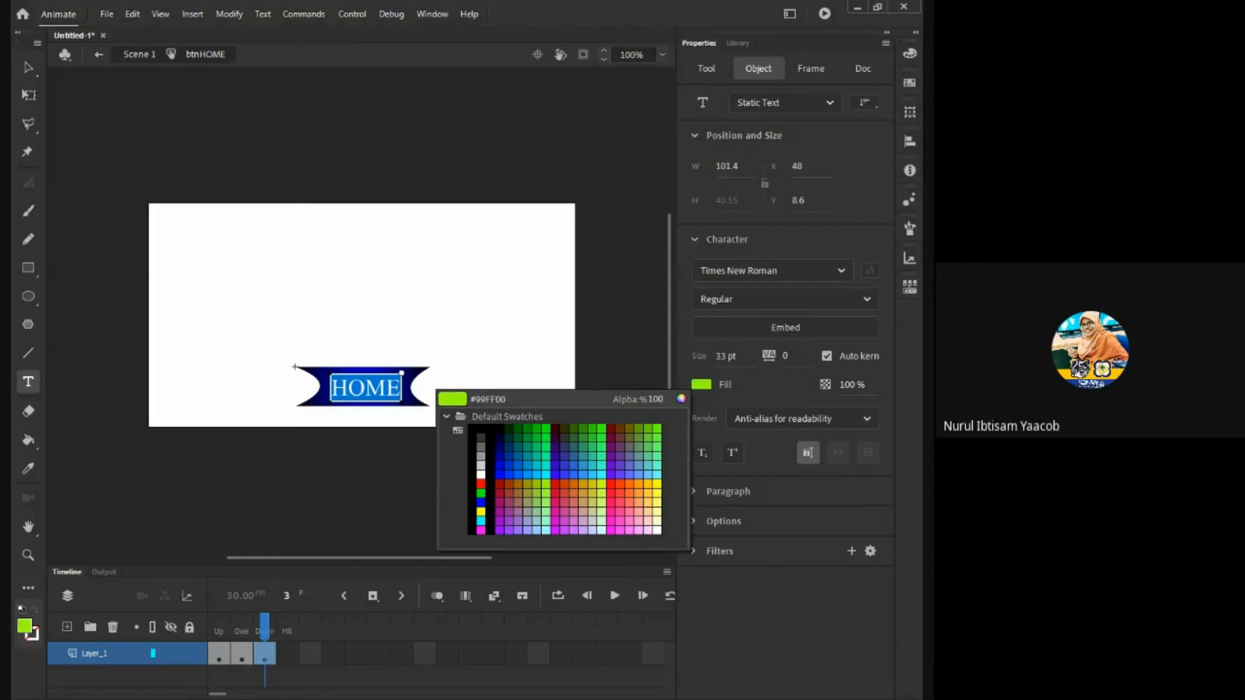
{"action": "left_click", "coordinate": [547, 478]}
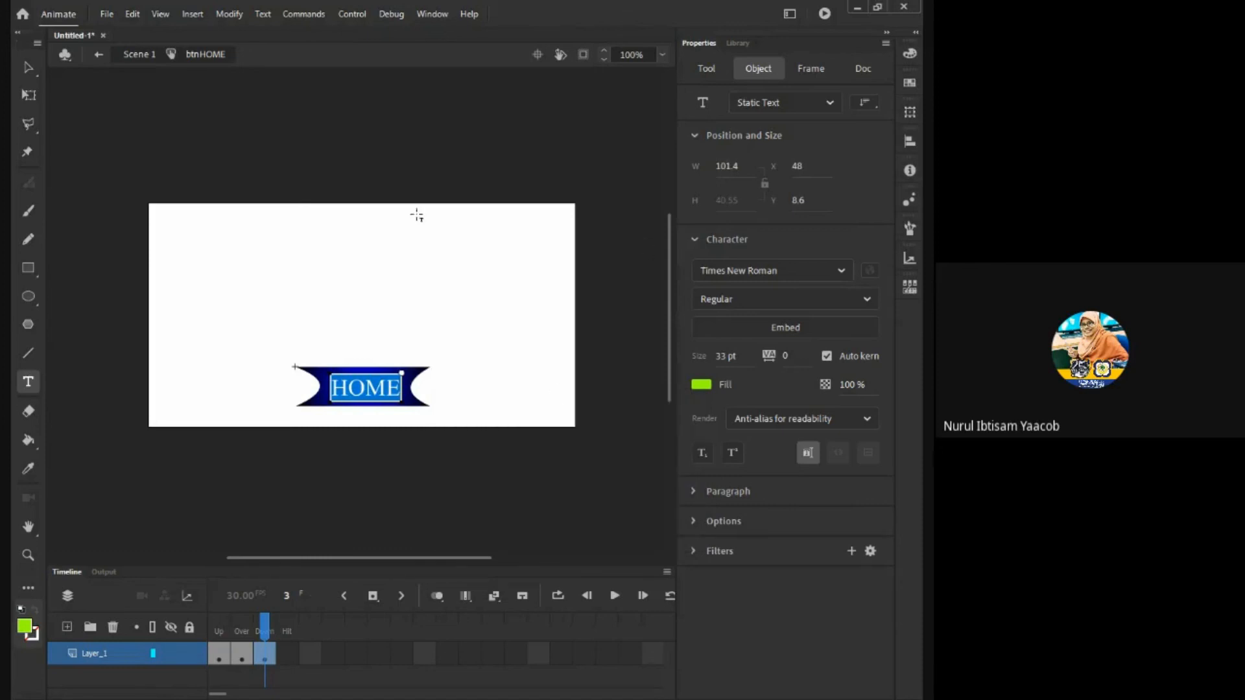
{"action": "left_click", "coordinate": [28, 67]}
{"action": "left_click", "coordinate": [536, 351]}
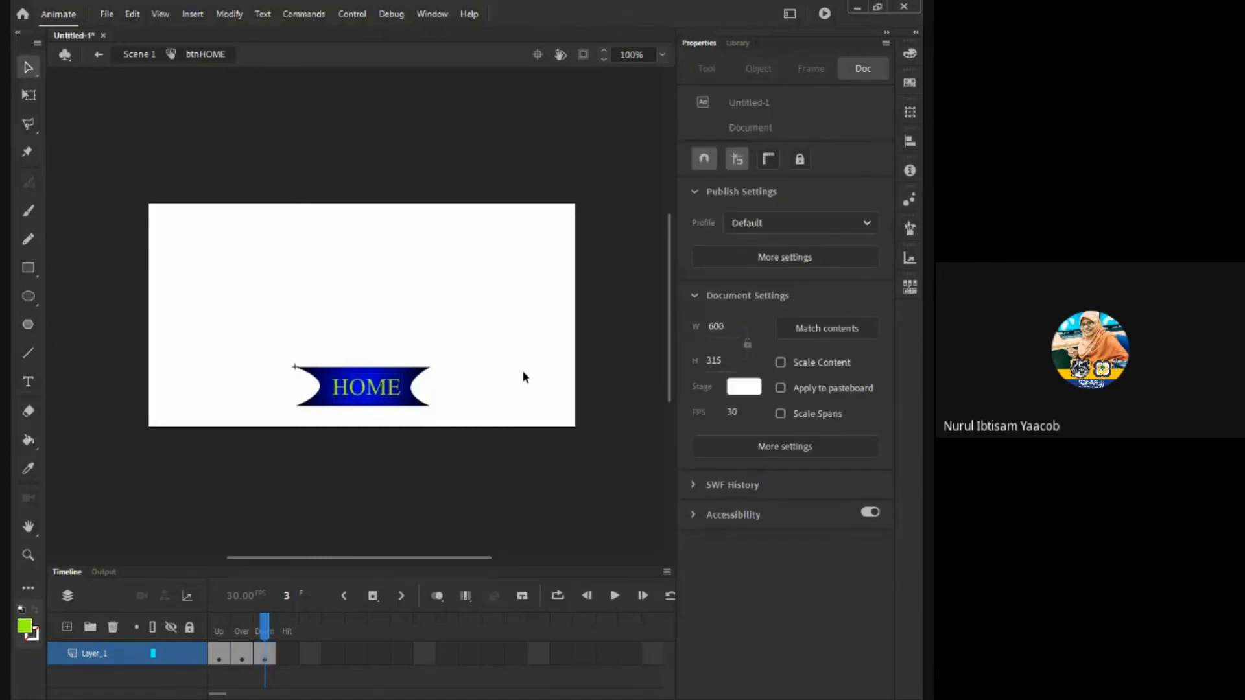
- Compare the button artwork across the Up, Over and Down frames of Layer_1
{"action": "left_click", "coordinate": [219, 651]}
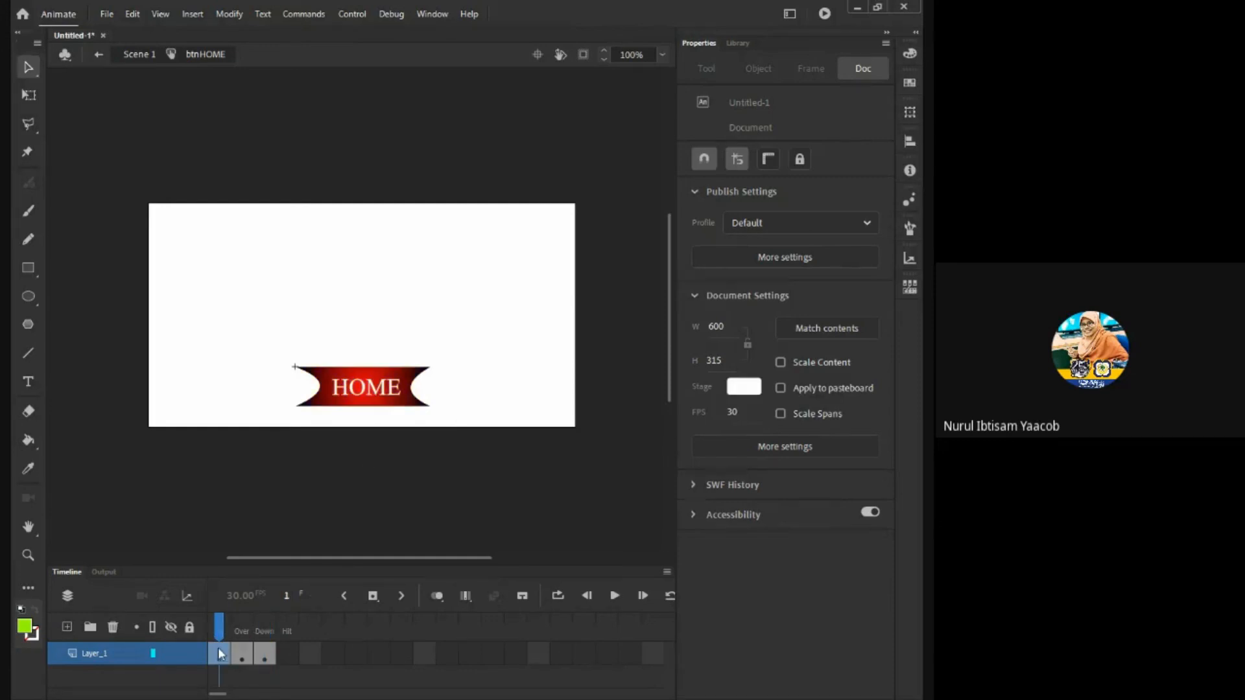
{"action": "left_click", "coordinate": [243, 642]}
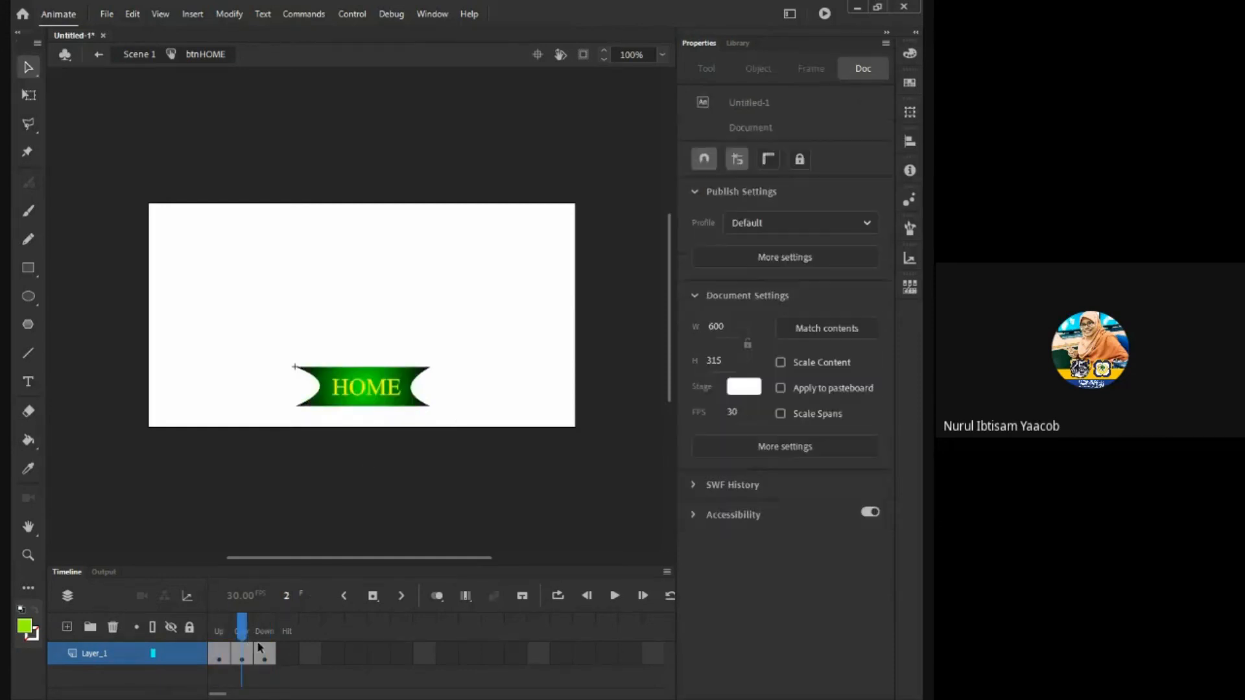
{"action": "left_click", "coordinate": [263, 650]}
{"action": "left_click", "coordinate": [223, 647]}
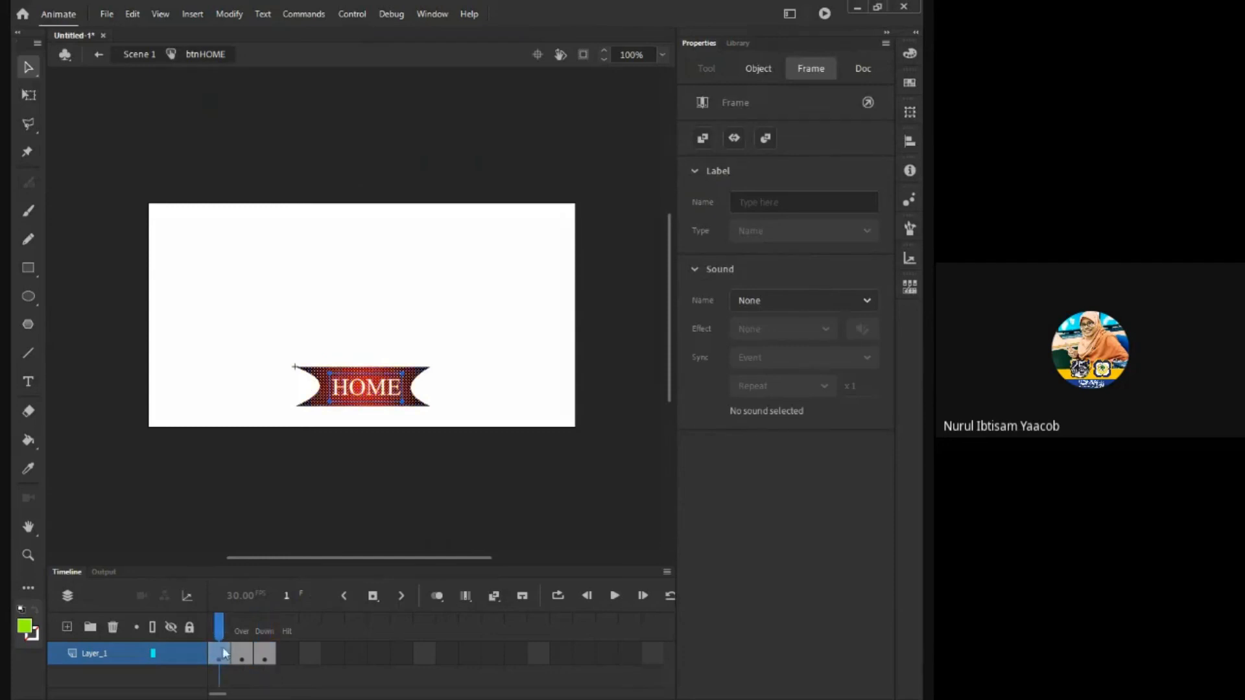
{"action": "left_click", "coordinate": [243, 624]}
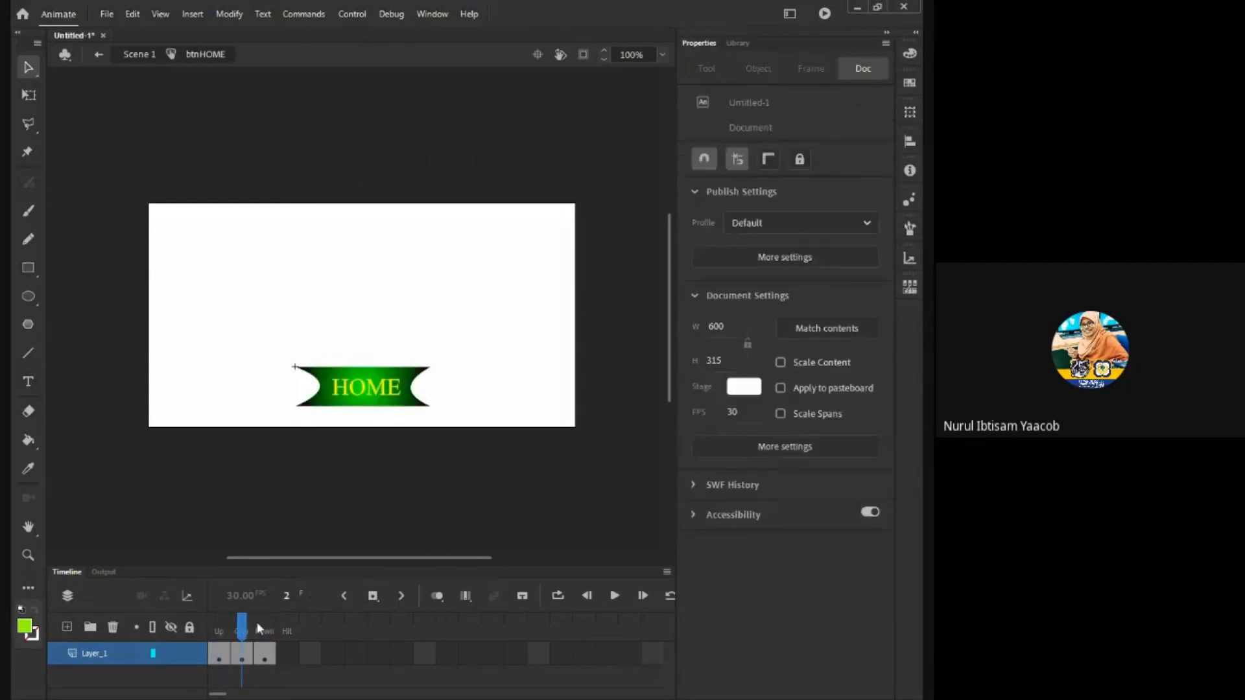
{"action": "left_click", "coordinate": [266, 626]}
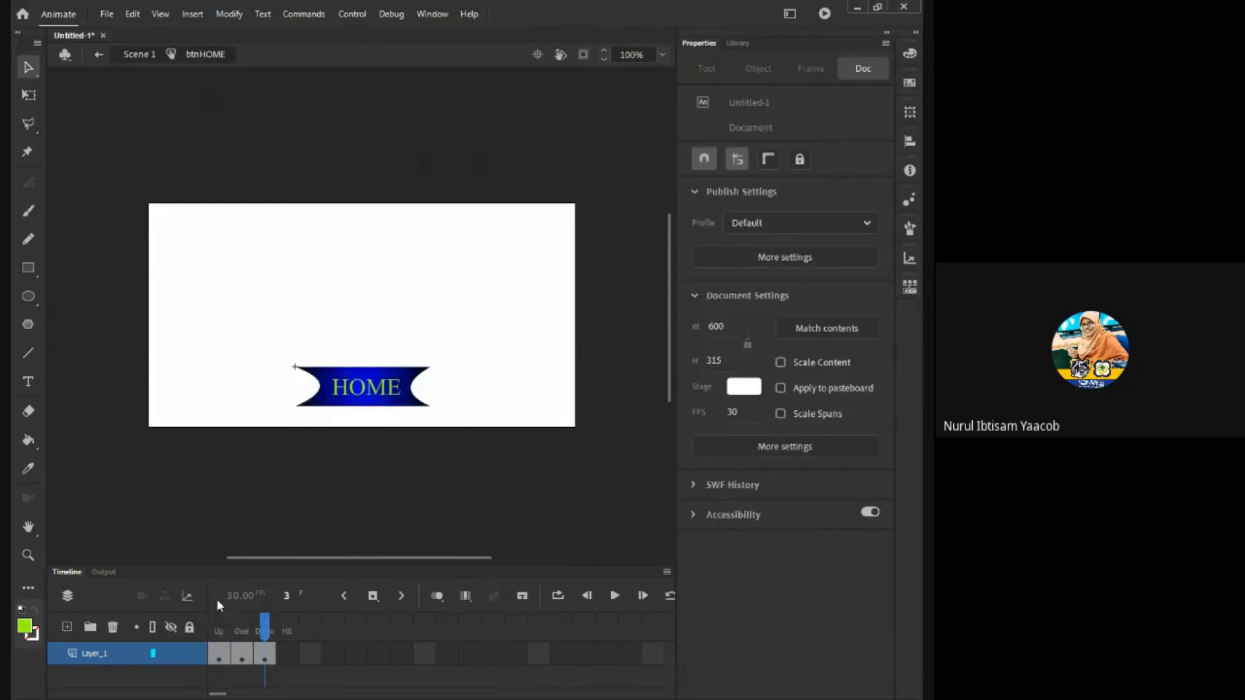
- Test the movie to check the HOME button's Over and Down states, and close the preview
{"action": "left_click", "coordinate": [824, 13]}
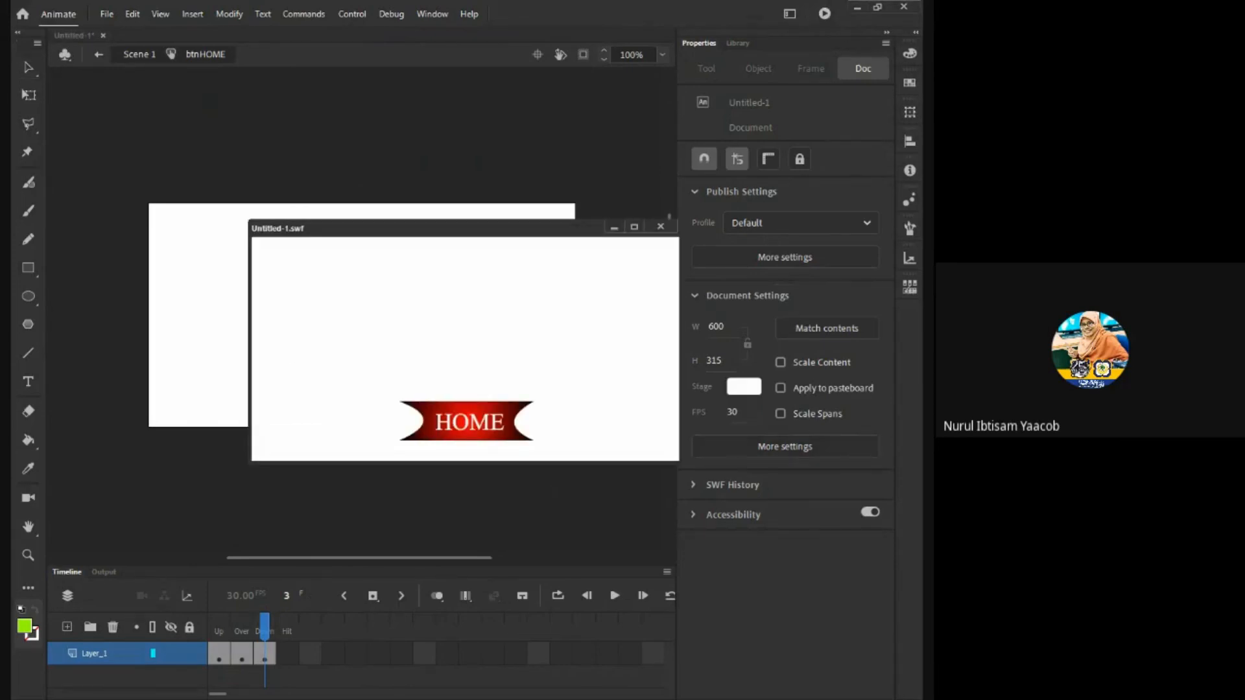
{"action": "left_click", "coordinate": [467, 422]}
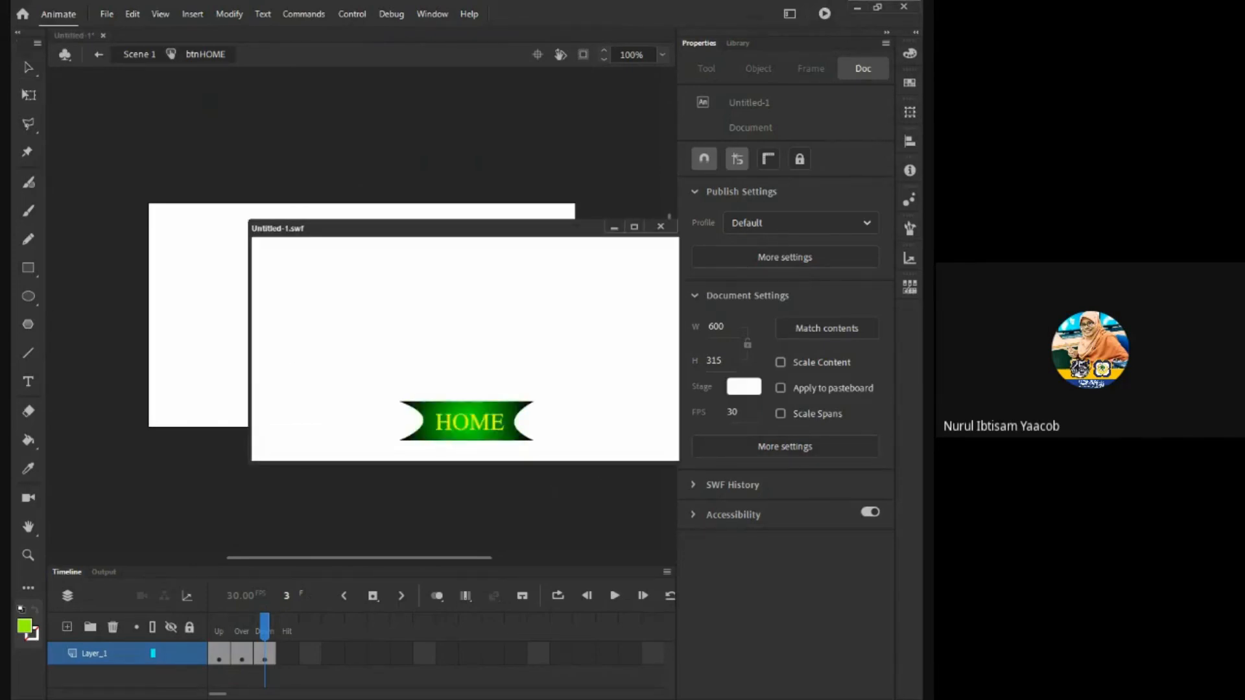
{"action": "left_click", "coordinate": [467, 422]}
{"action": "left_click", "coordinate": [467, 421]}
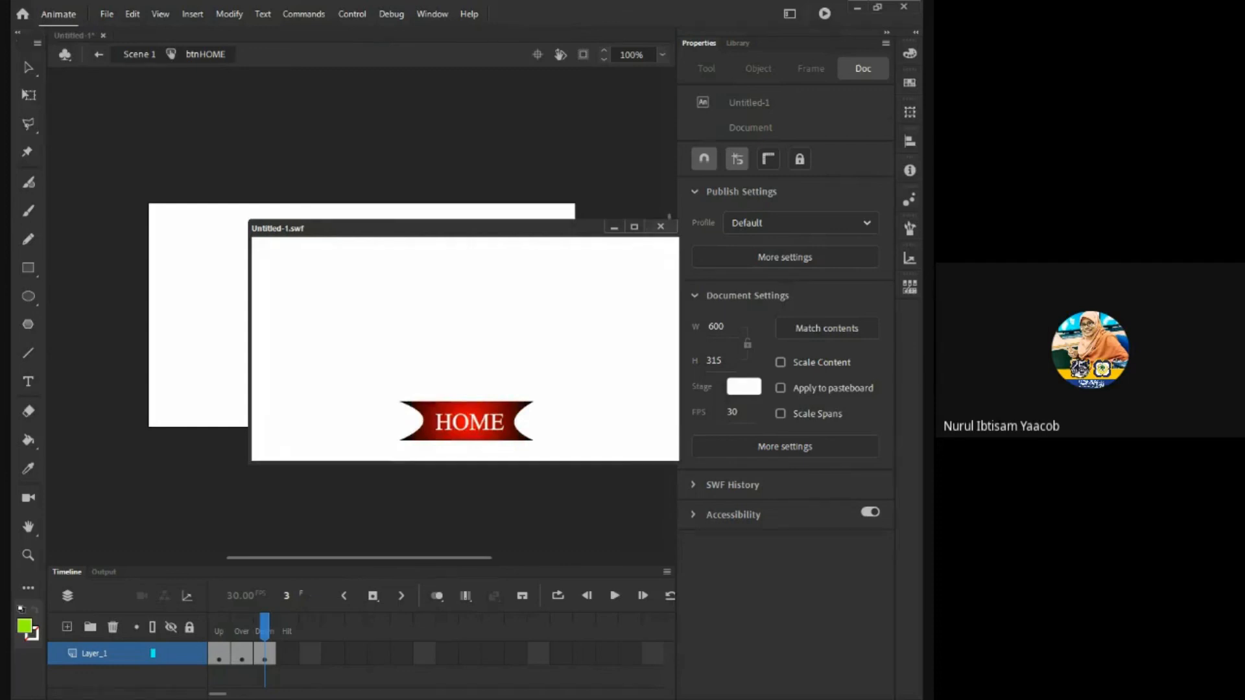
{"action": "left_click", "coordinate": [661, 227]}
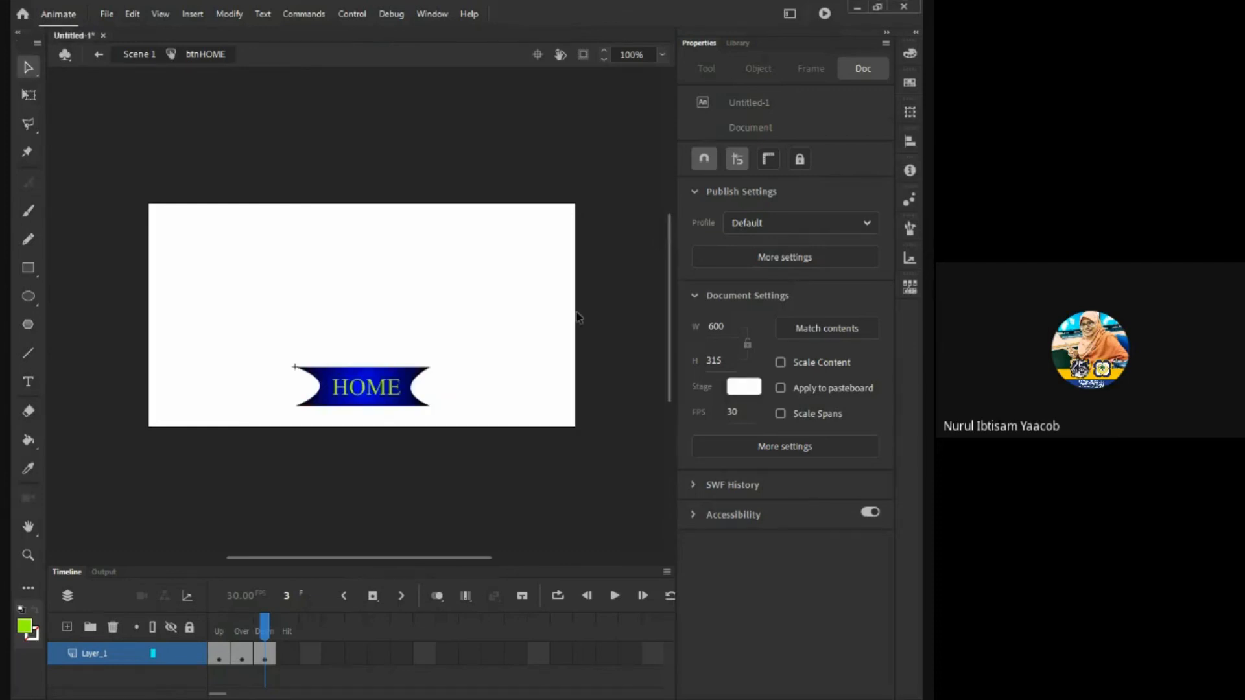